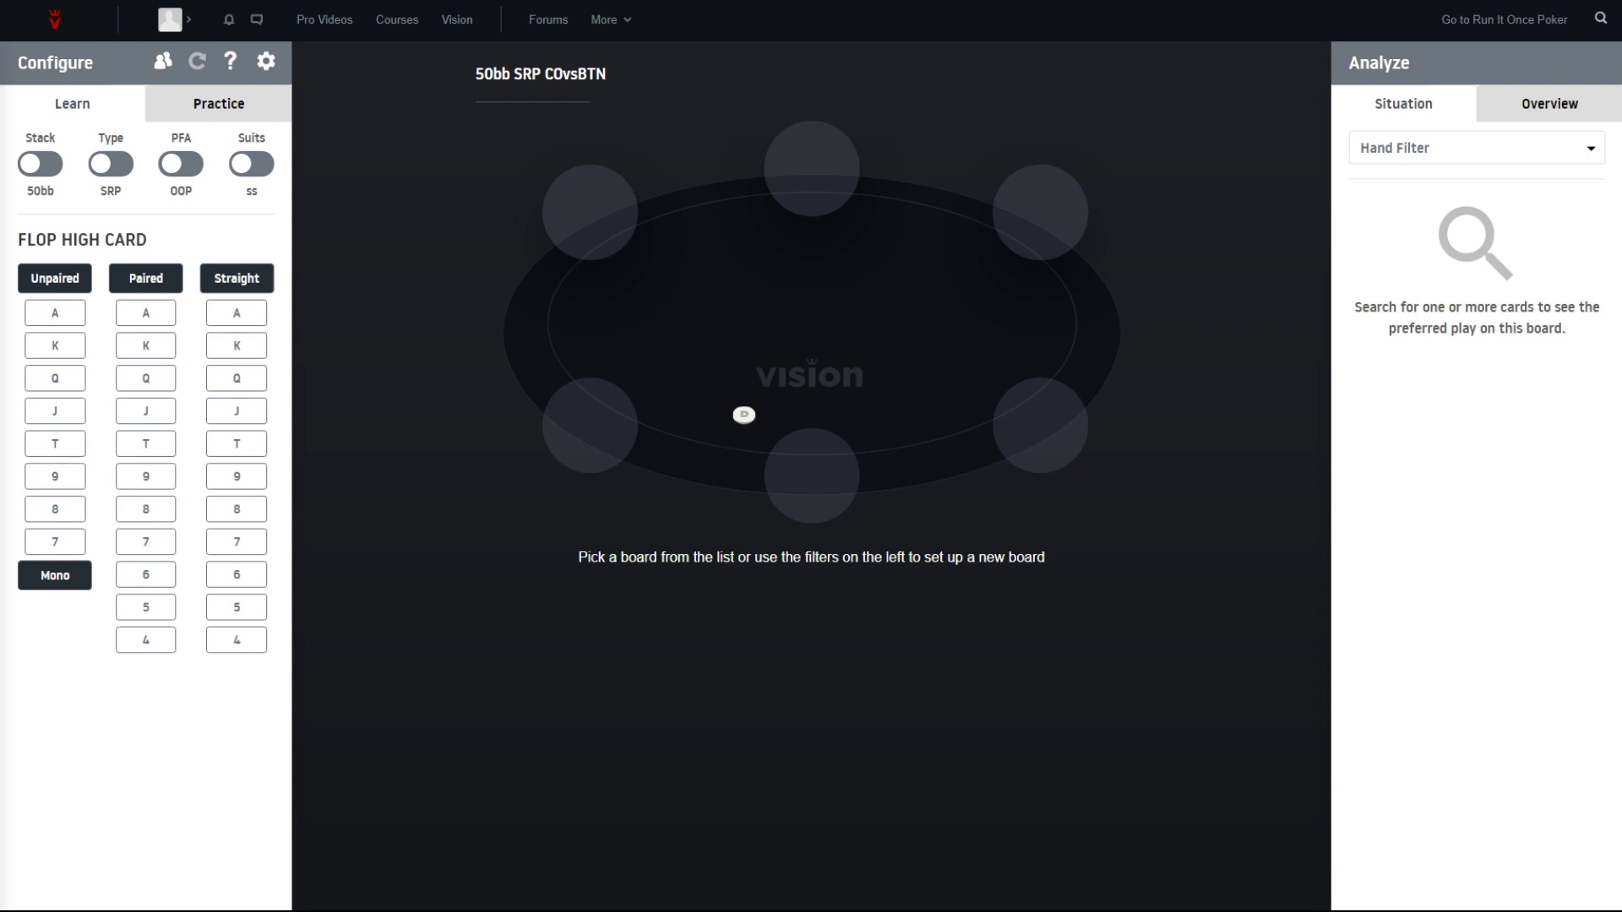
Configure a 100bb 3bP spot with PFA OOP and rb suits, and load the unpaired A82 flop
click(40, 164)
click(110, 164)
click(249, 165)
click(55, 314)
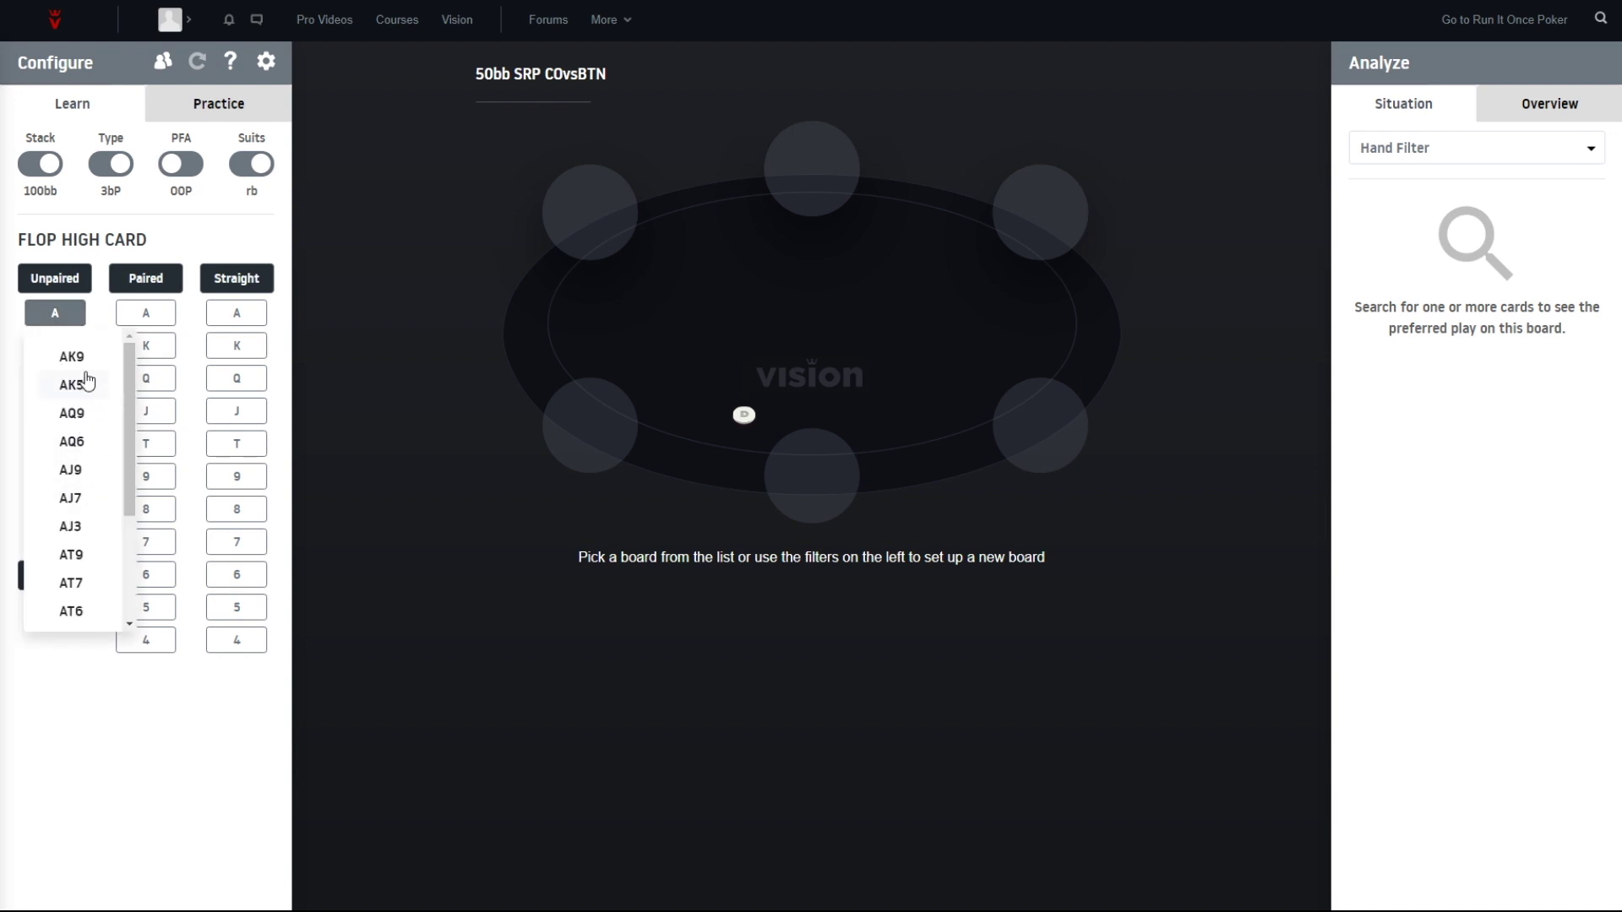
scroll(78, 406, down, 5)
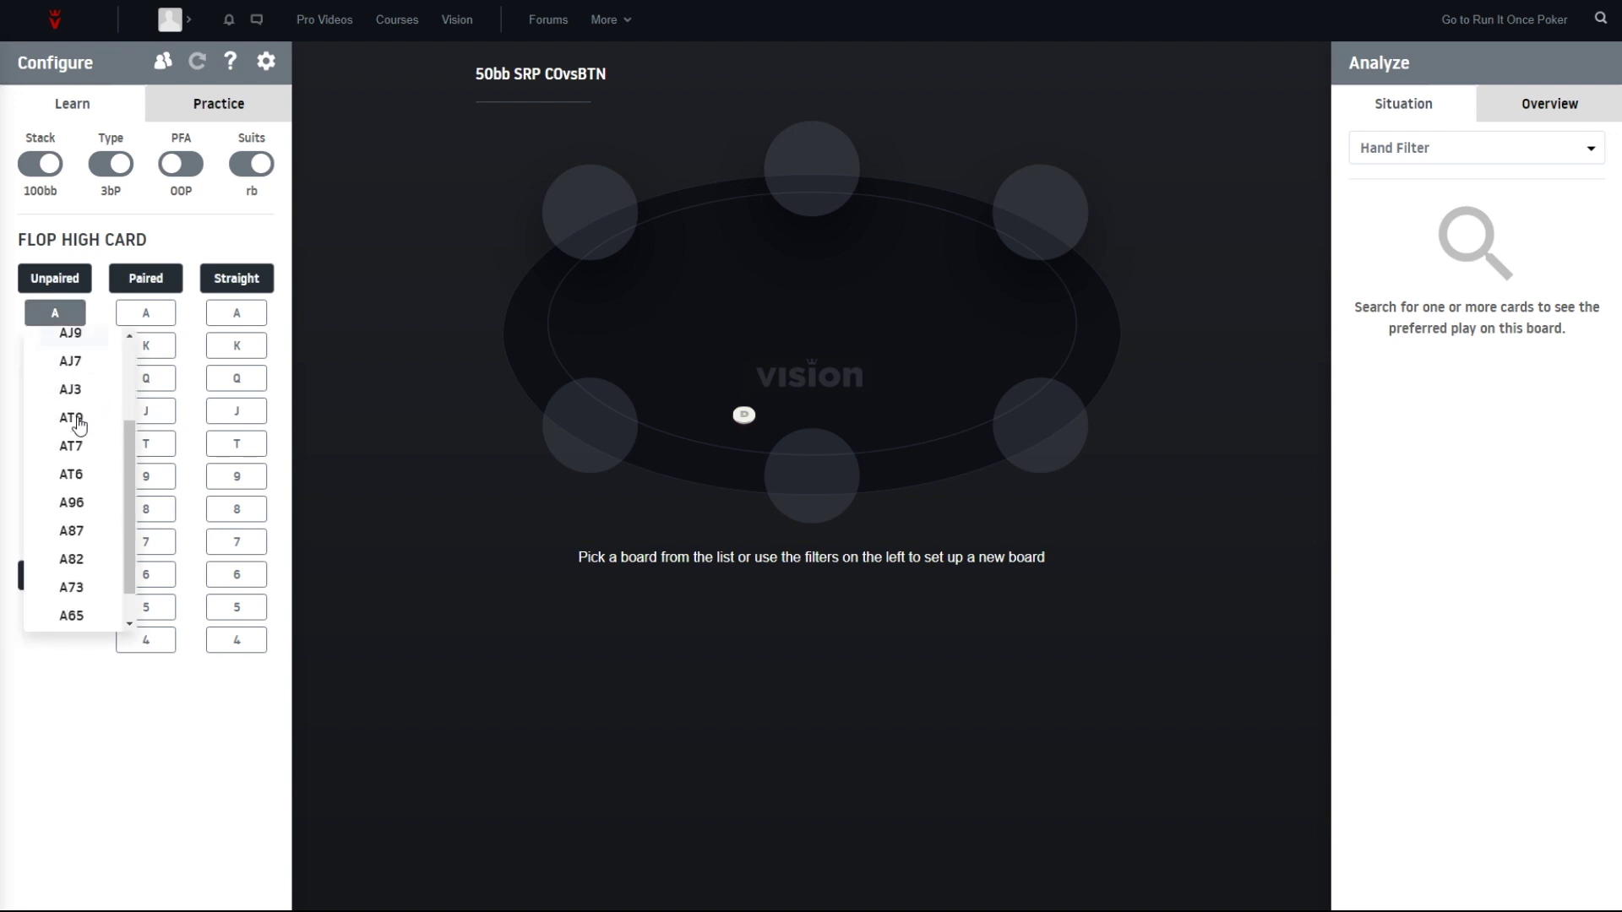
click(73, 534)
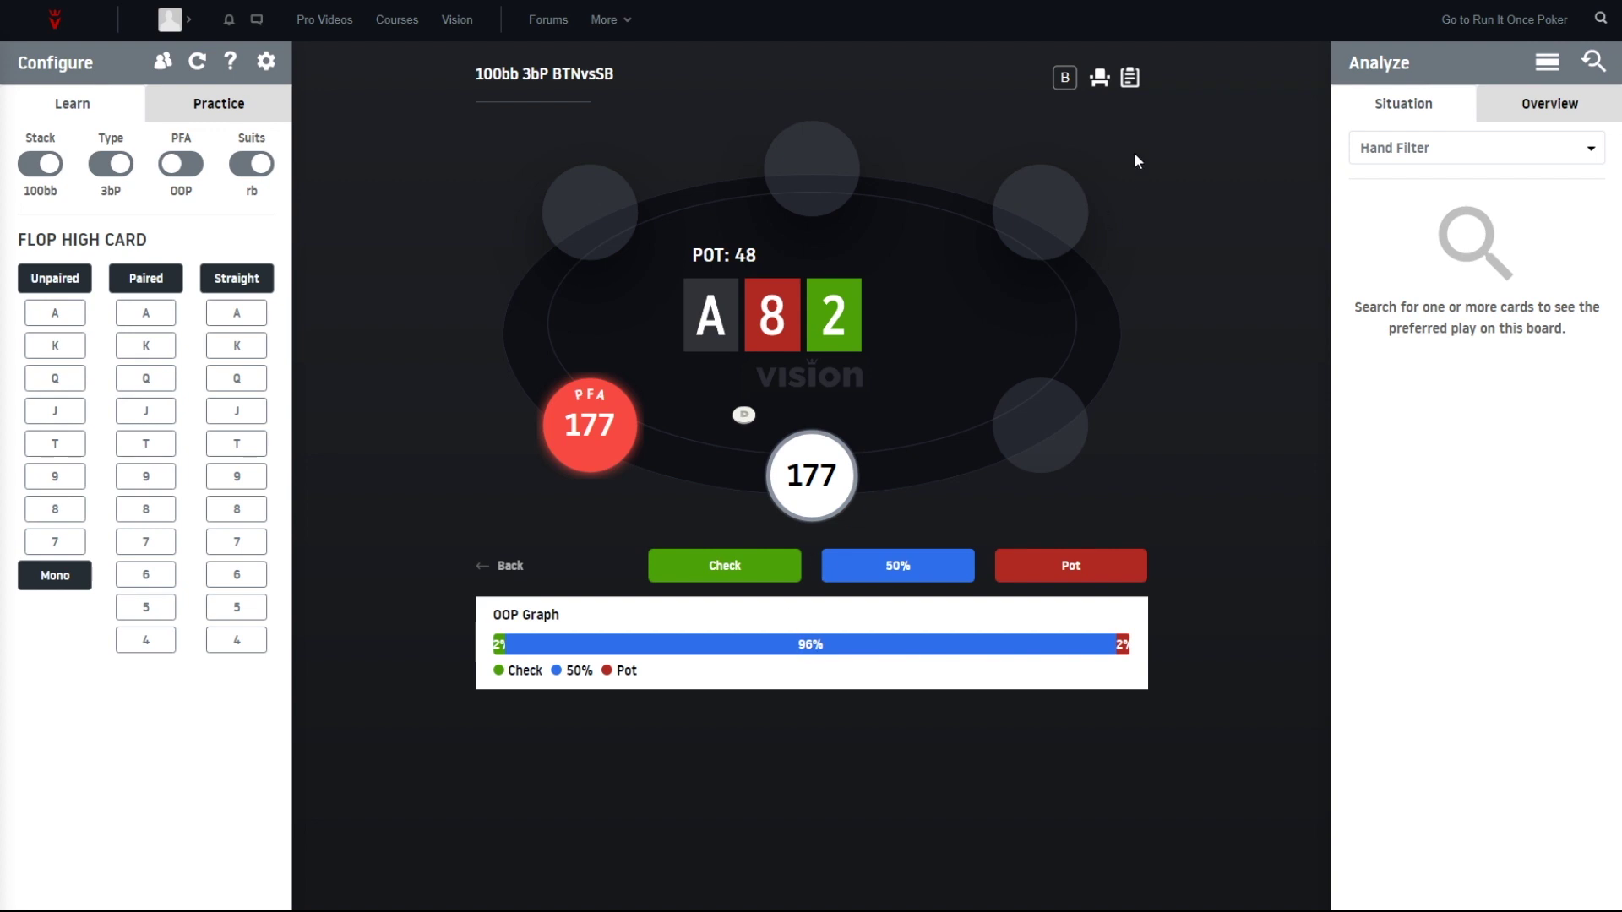
Practise the A82 spot, answering 50% for the AA97 hand and for a new AKKQ hand
click(1125, 82)
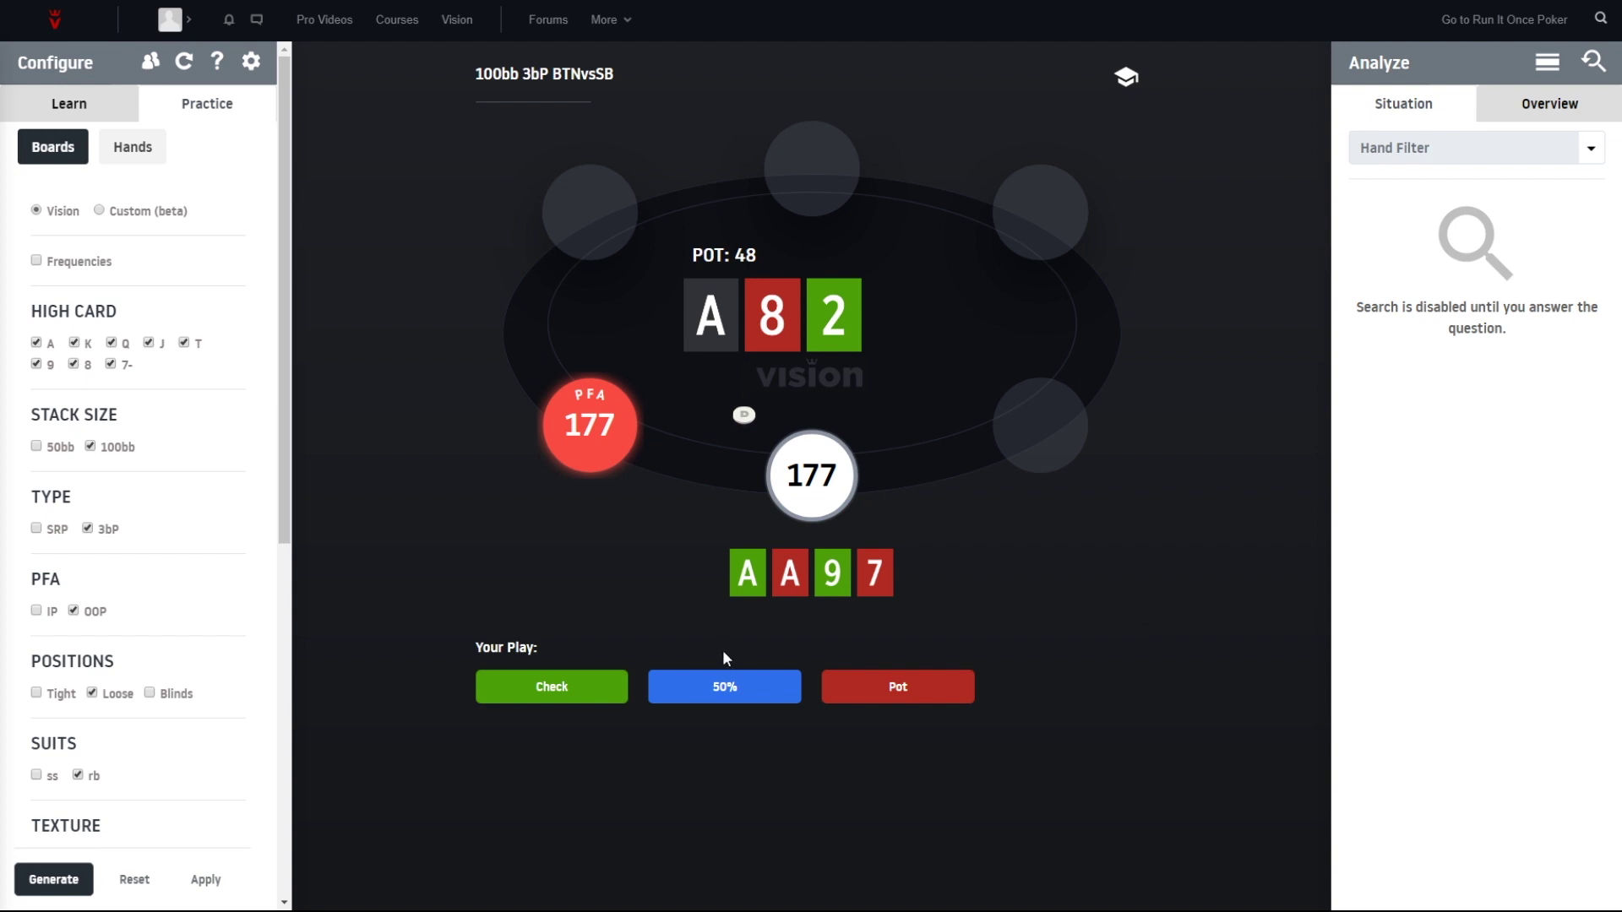
click(724, 685)
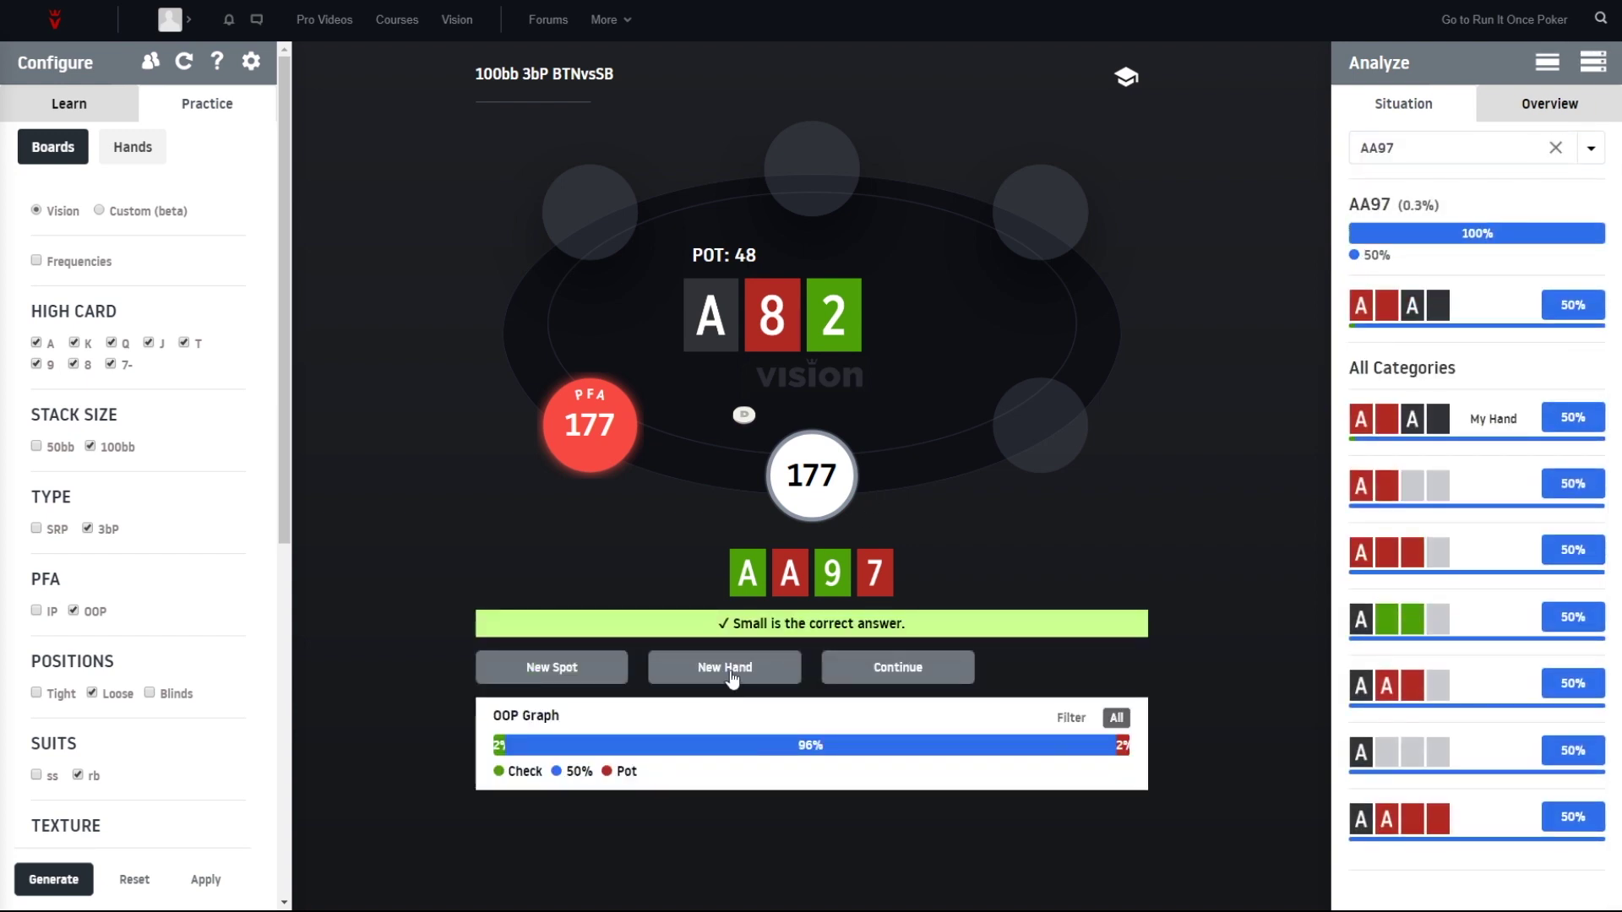
click(731, 680)
click(724, 688)
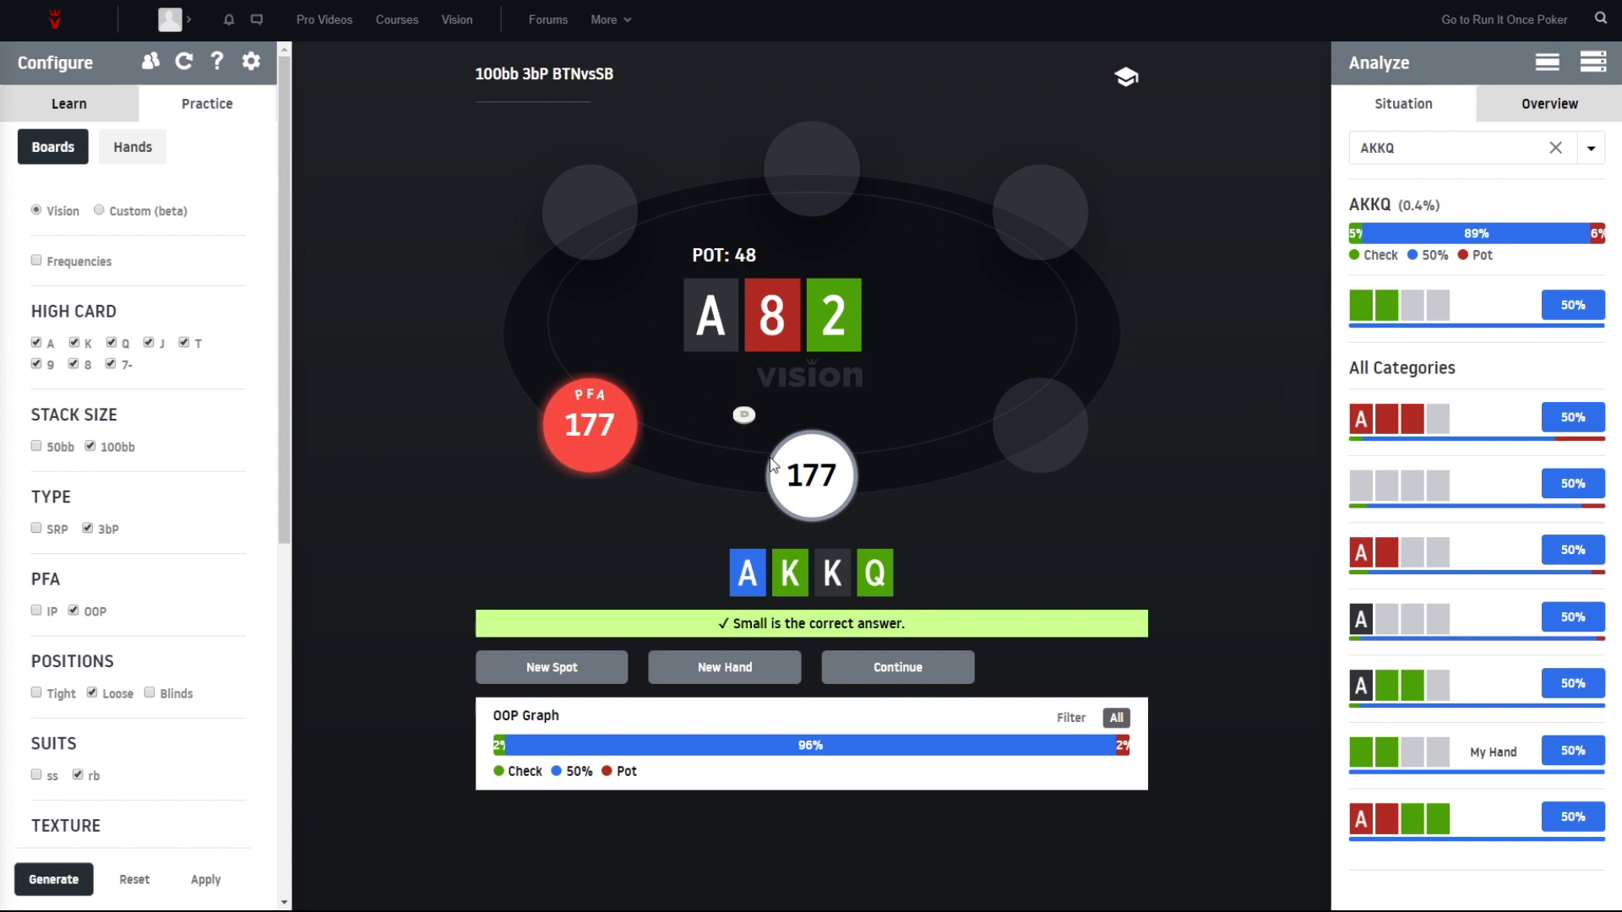
Deal five more practice hands on the A82 flop, ending with AJT9, and answer 50% for each
click(732, 667)
click(730, 684)
click(730, 679)
click(731, 684)
click(730, 680)
click(731, 684)
click(731, 680)
click(730, 684)
click(731, 680)
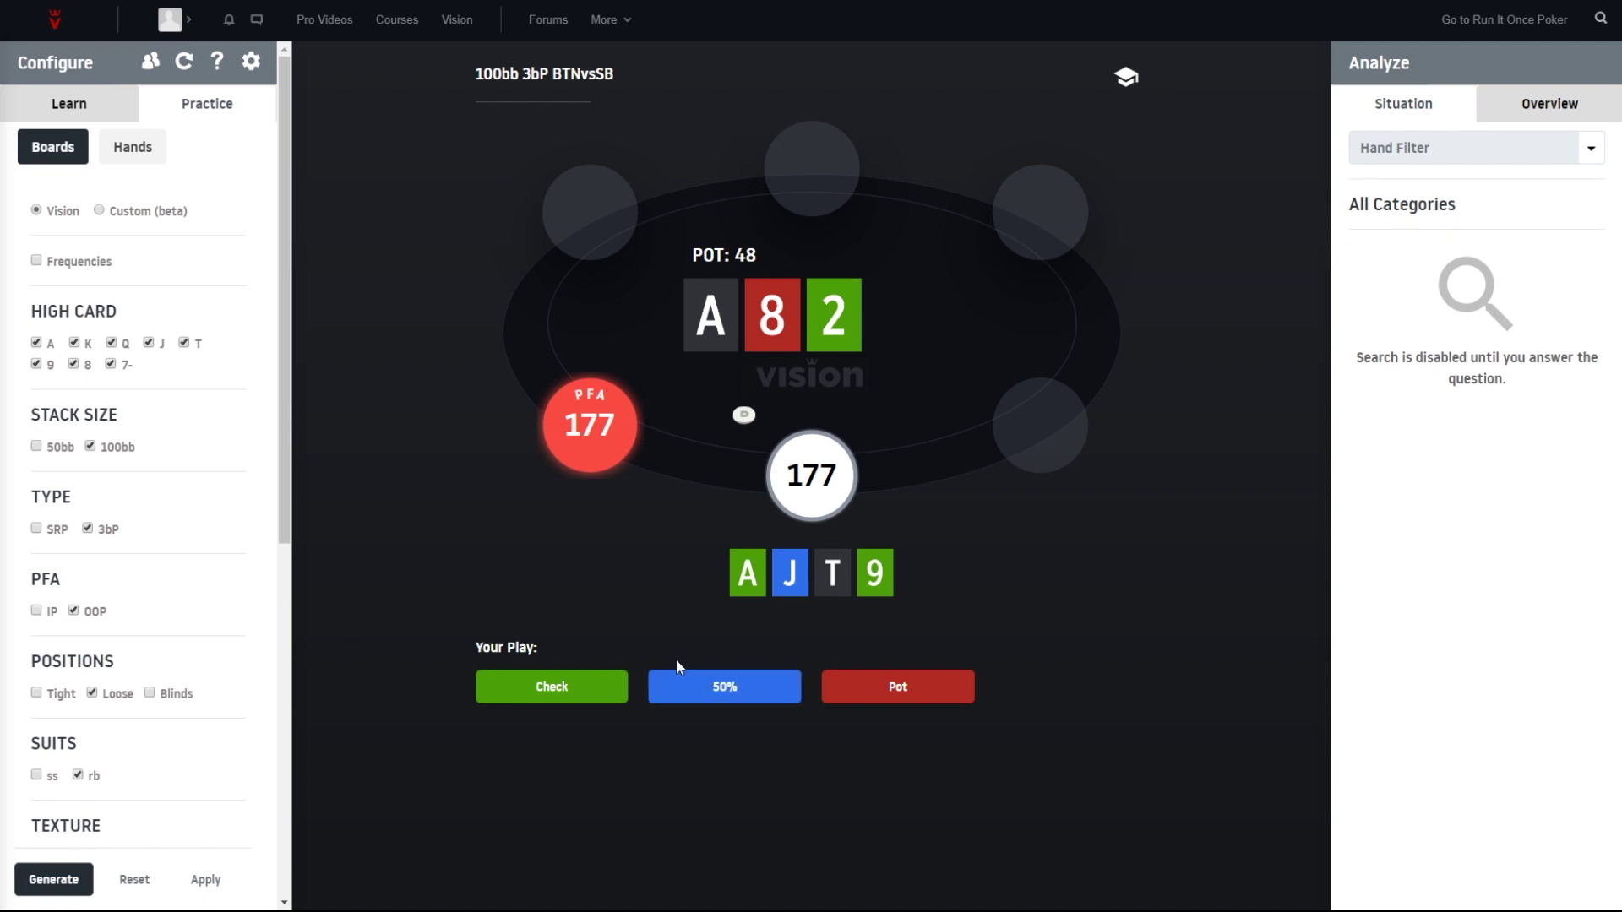
click(759, 692)
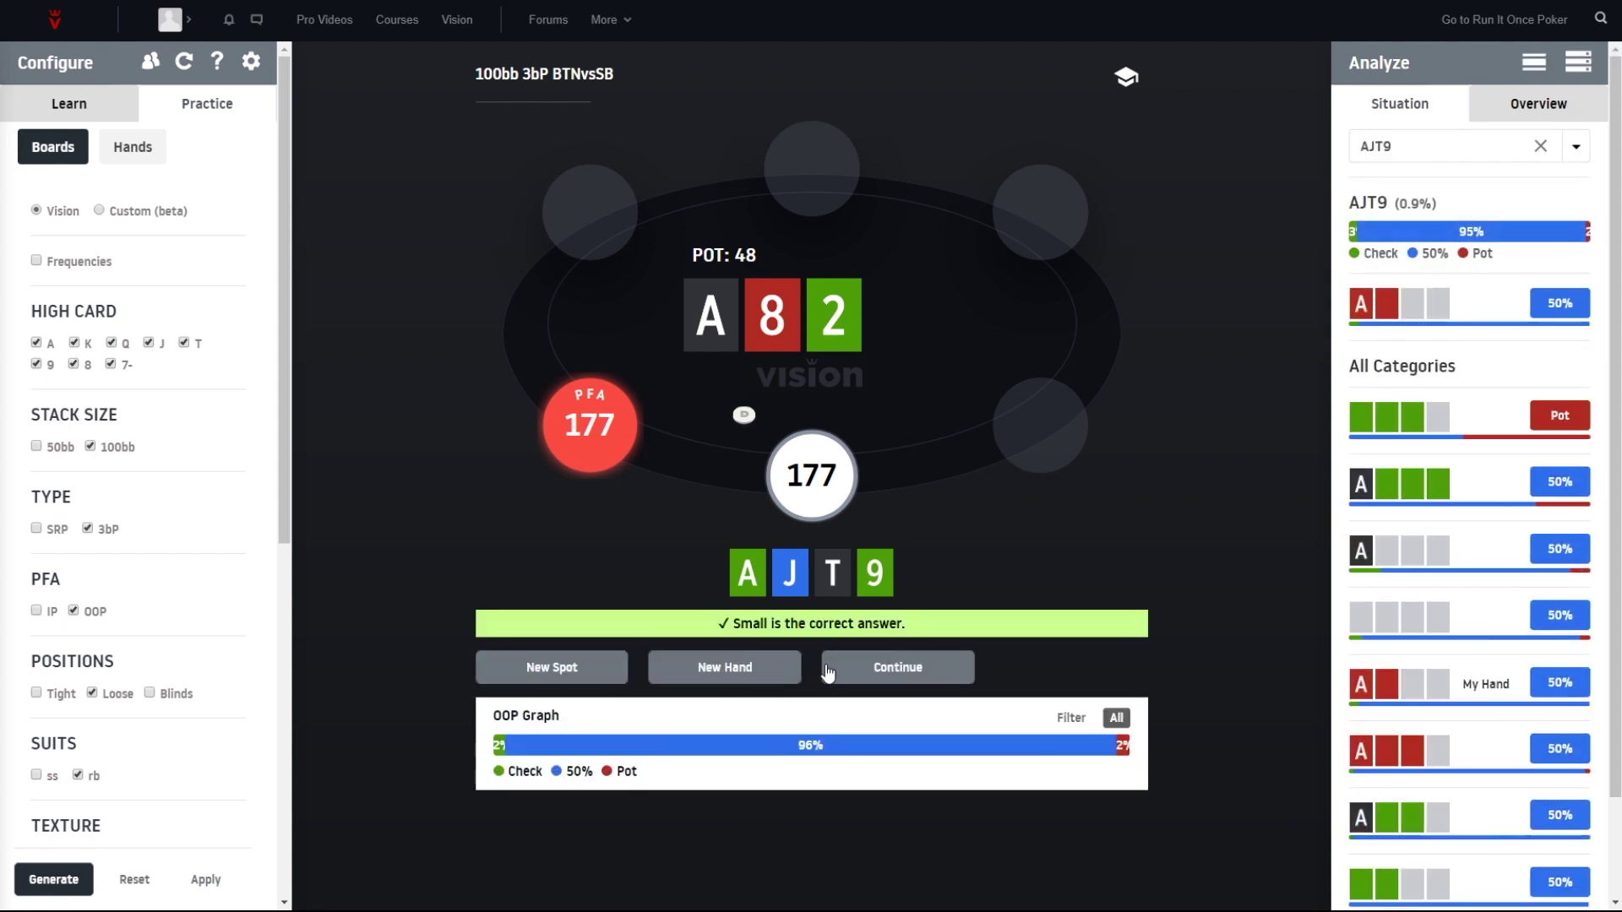
Continue the AJT9 hand to the turn with the opponent calling, and answer 50% there
click(843, 669)
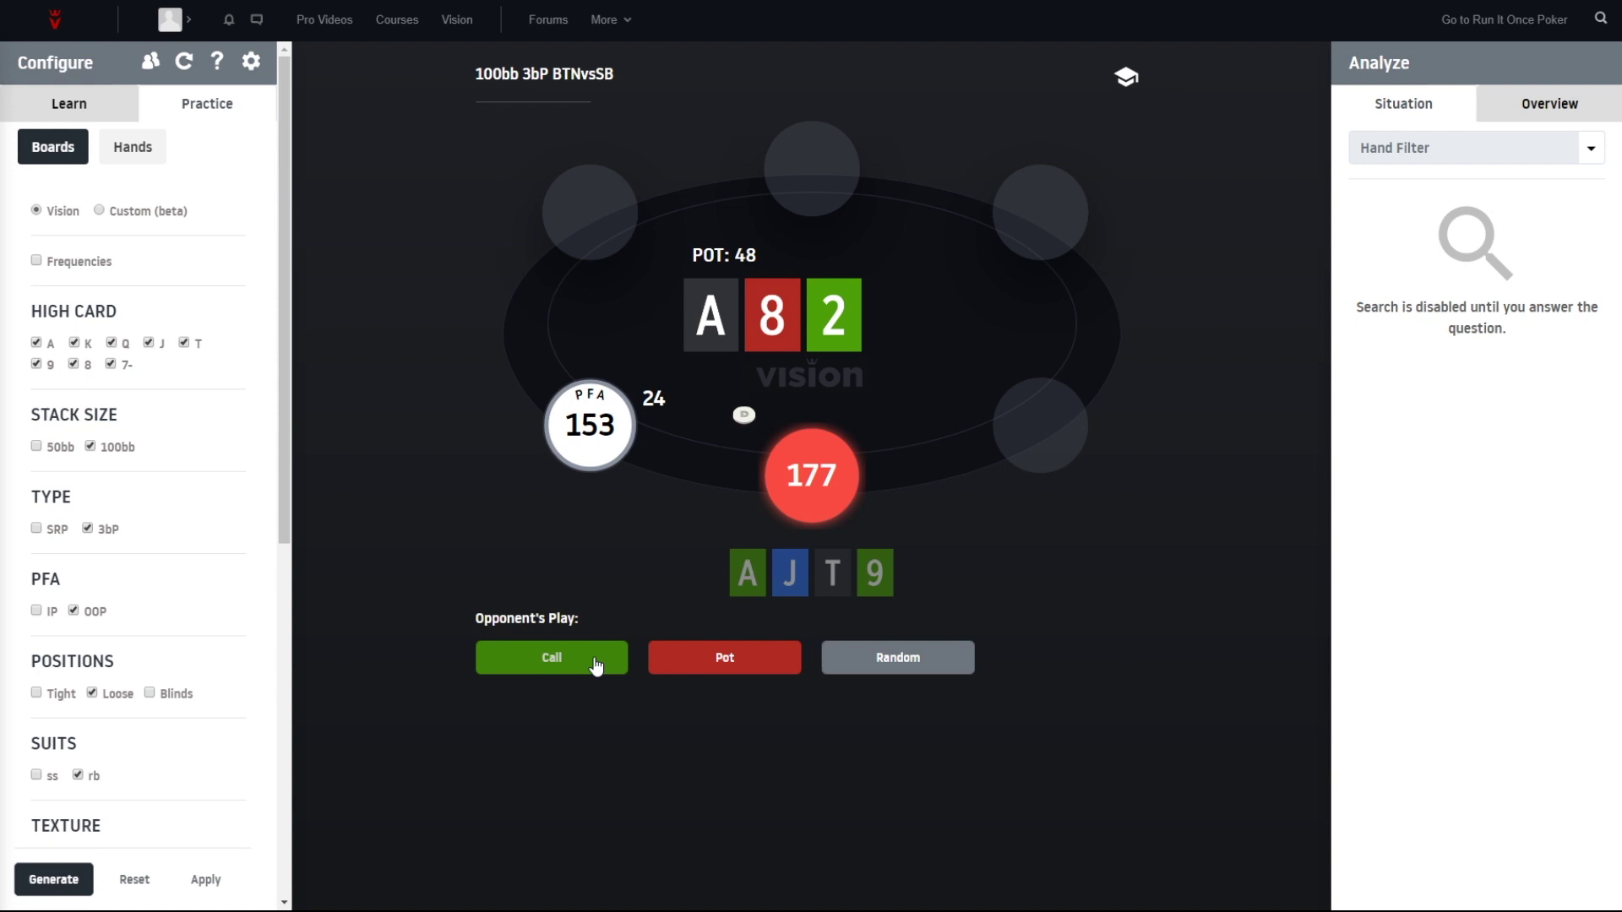
click(595, 665)
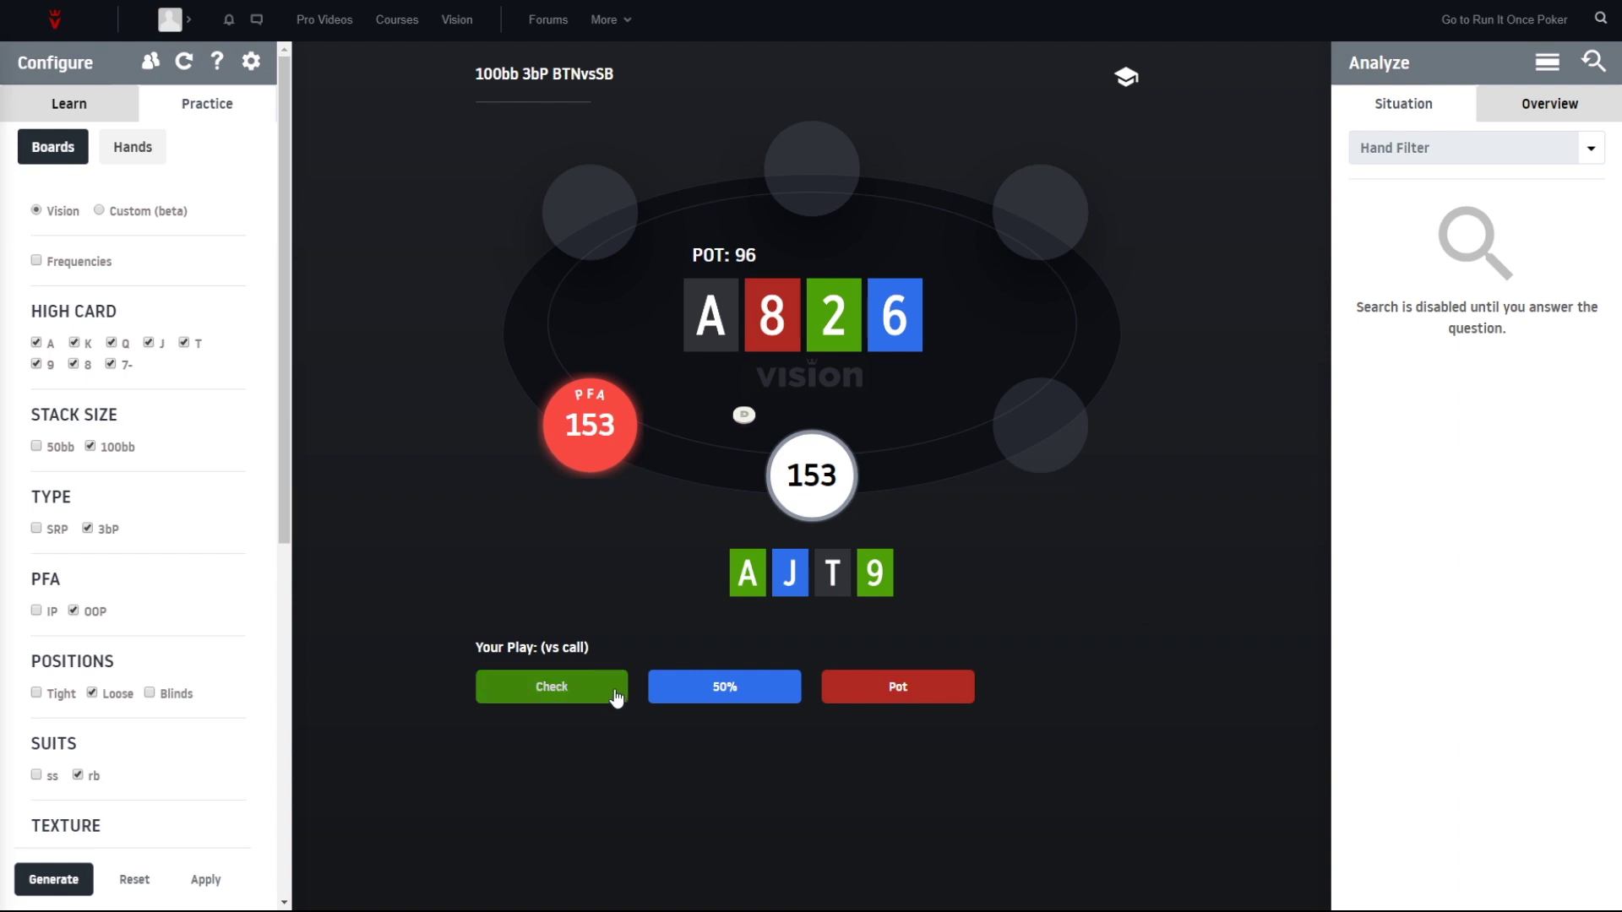
click(701, 697)
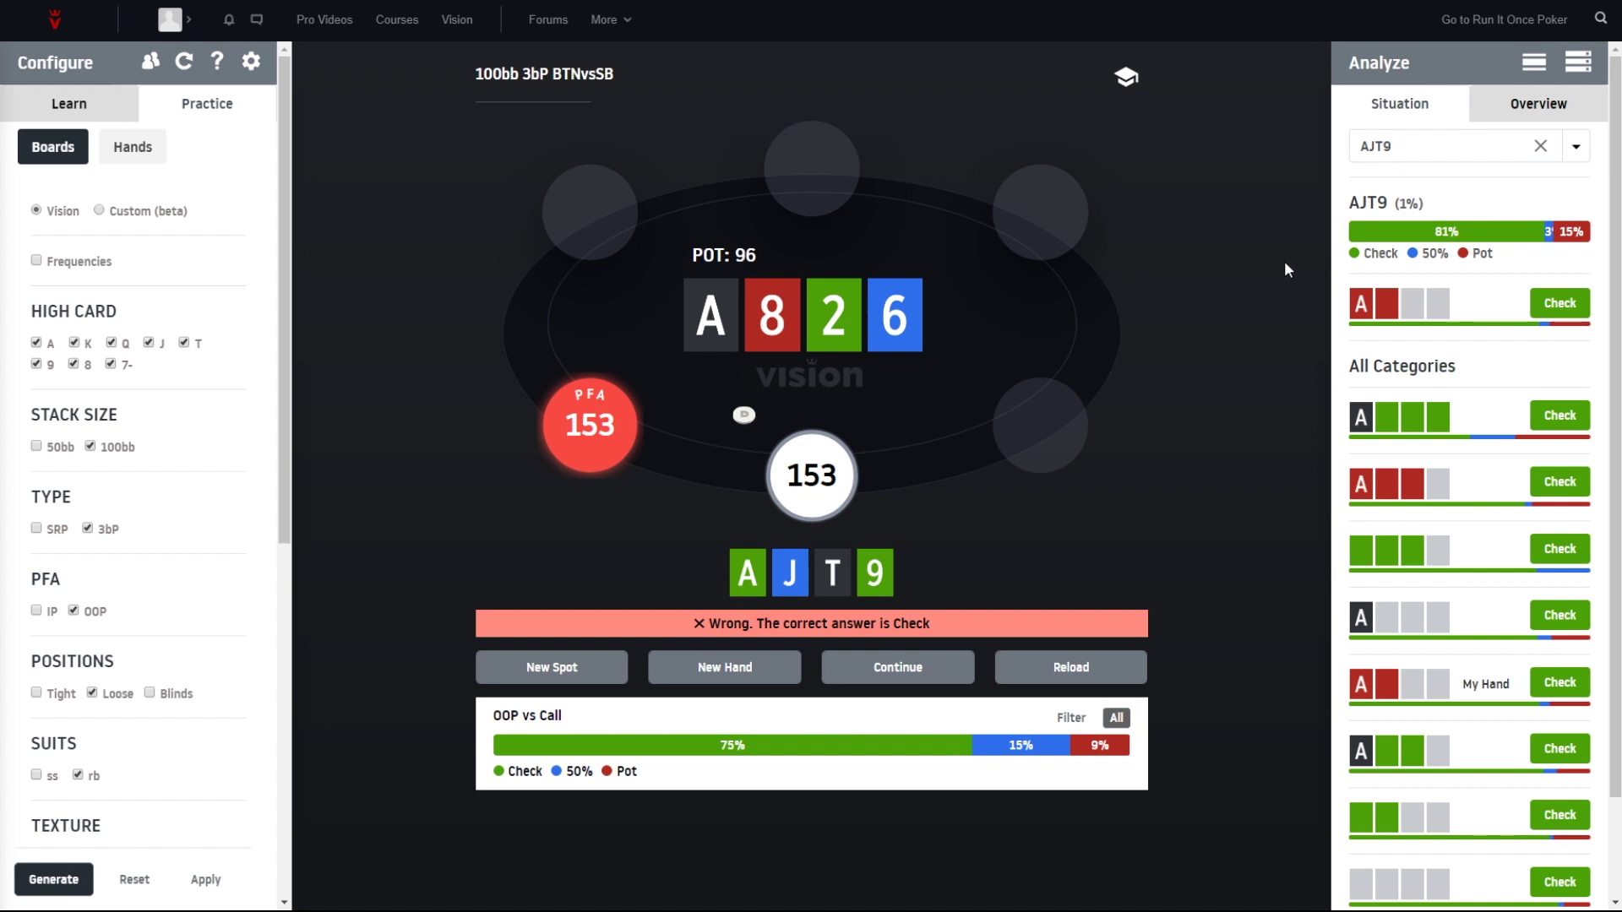
Show the overview of turn cards for OOP vs Call and examine their ranking from first to last
click(1512, 103)
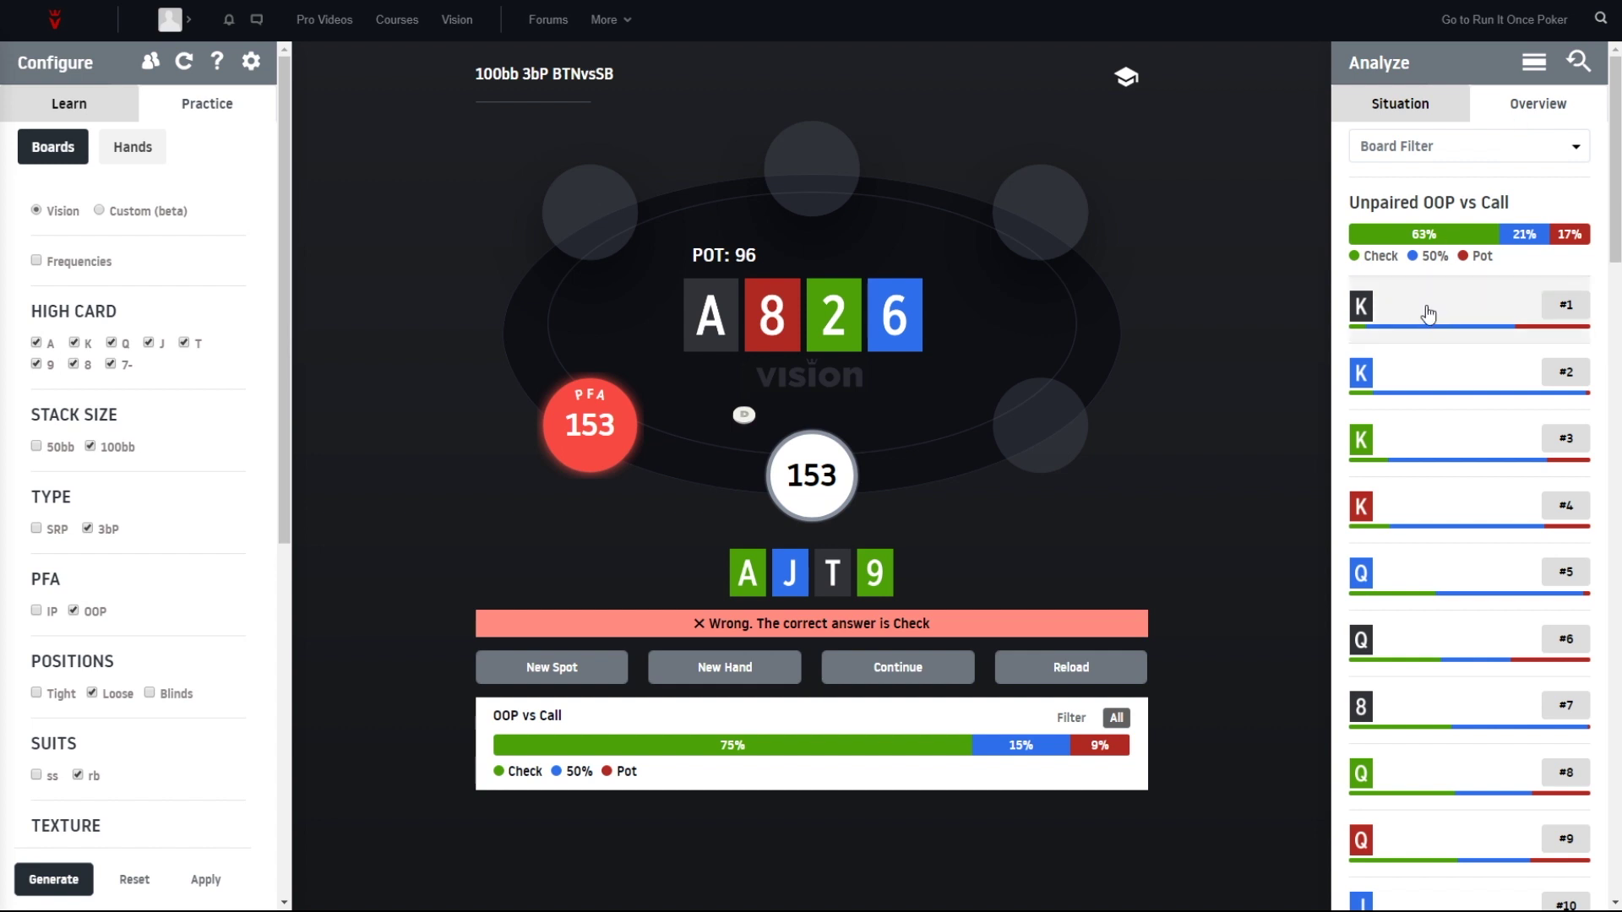
mouse_move(1388, 400)
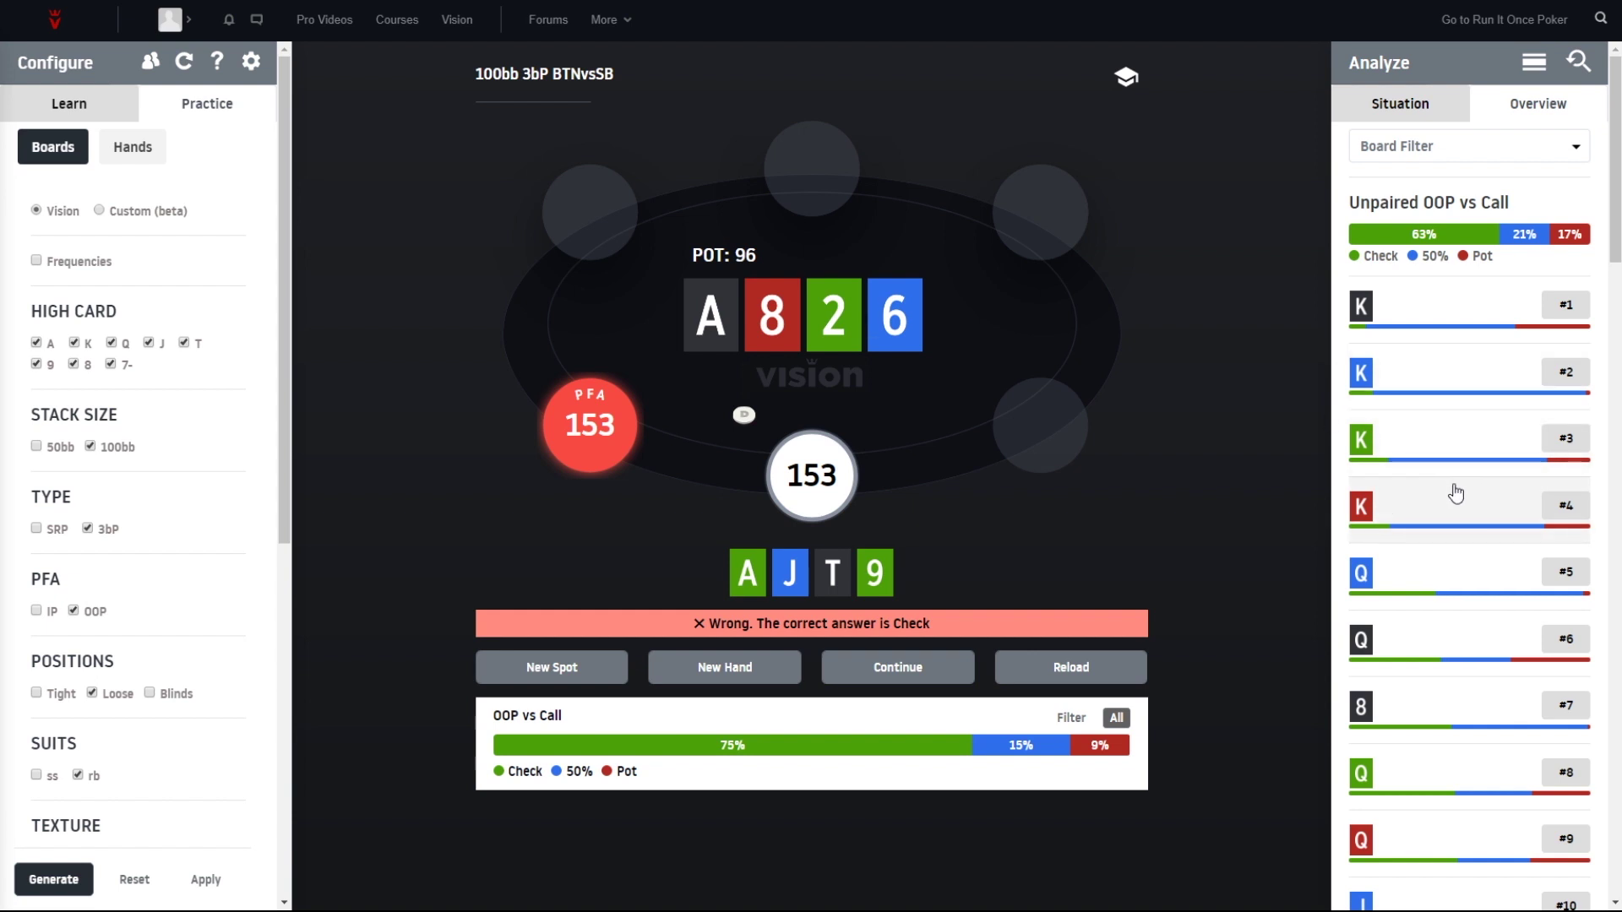
scroll(1455, 496, down, 1)
scroll(1452, 490, down, 2)
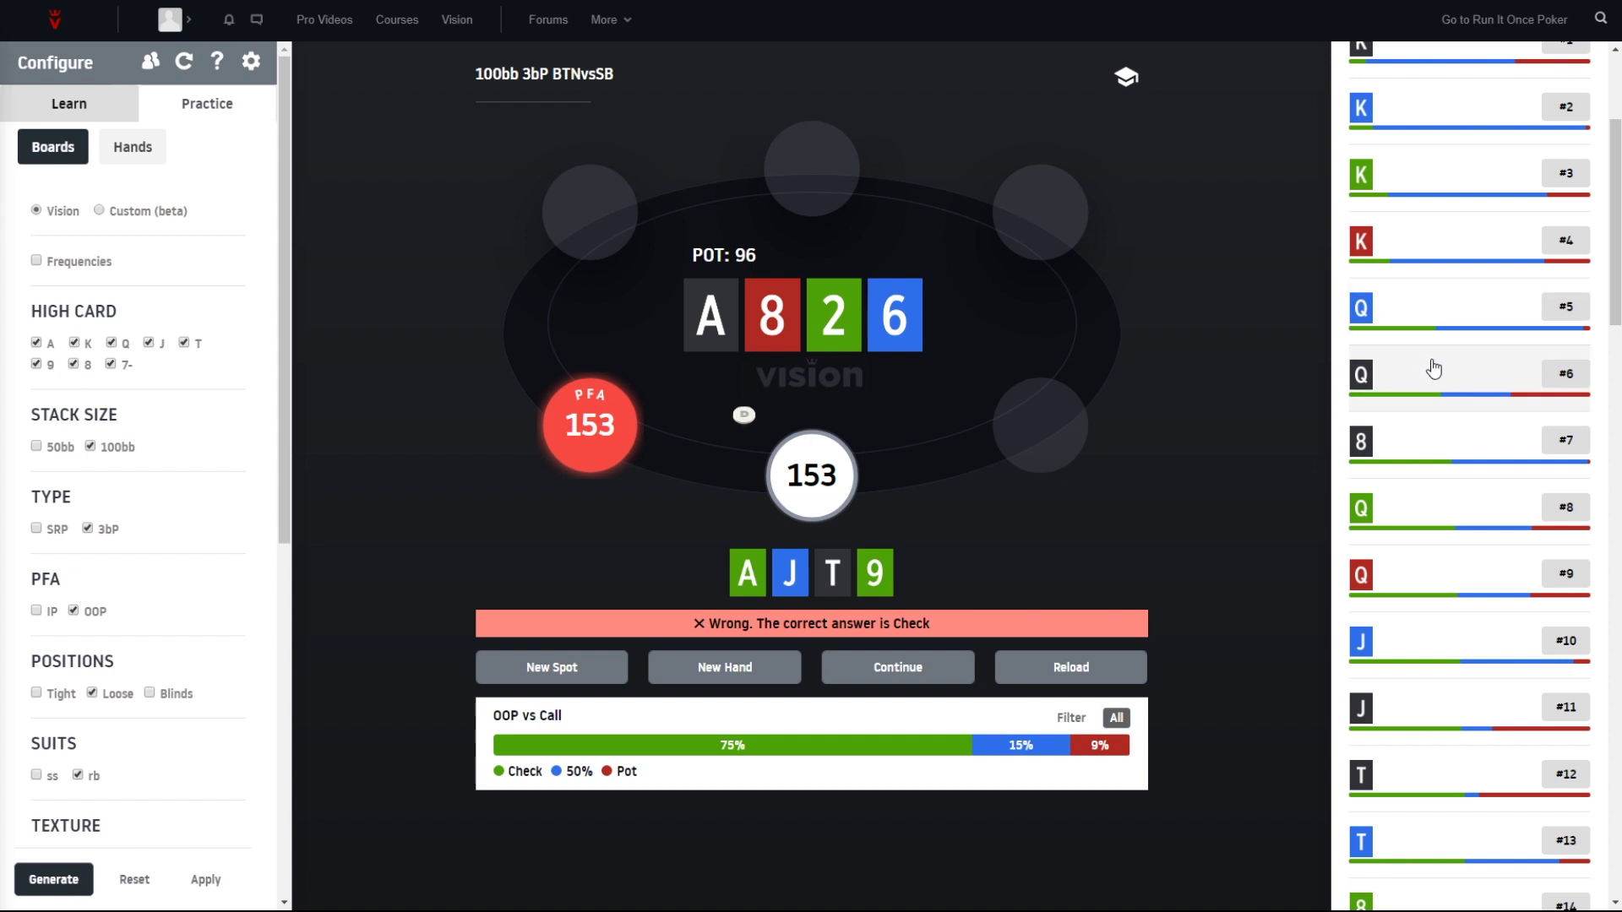
scroll(1436, 371, down, 1)
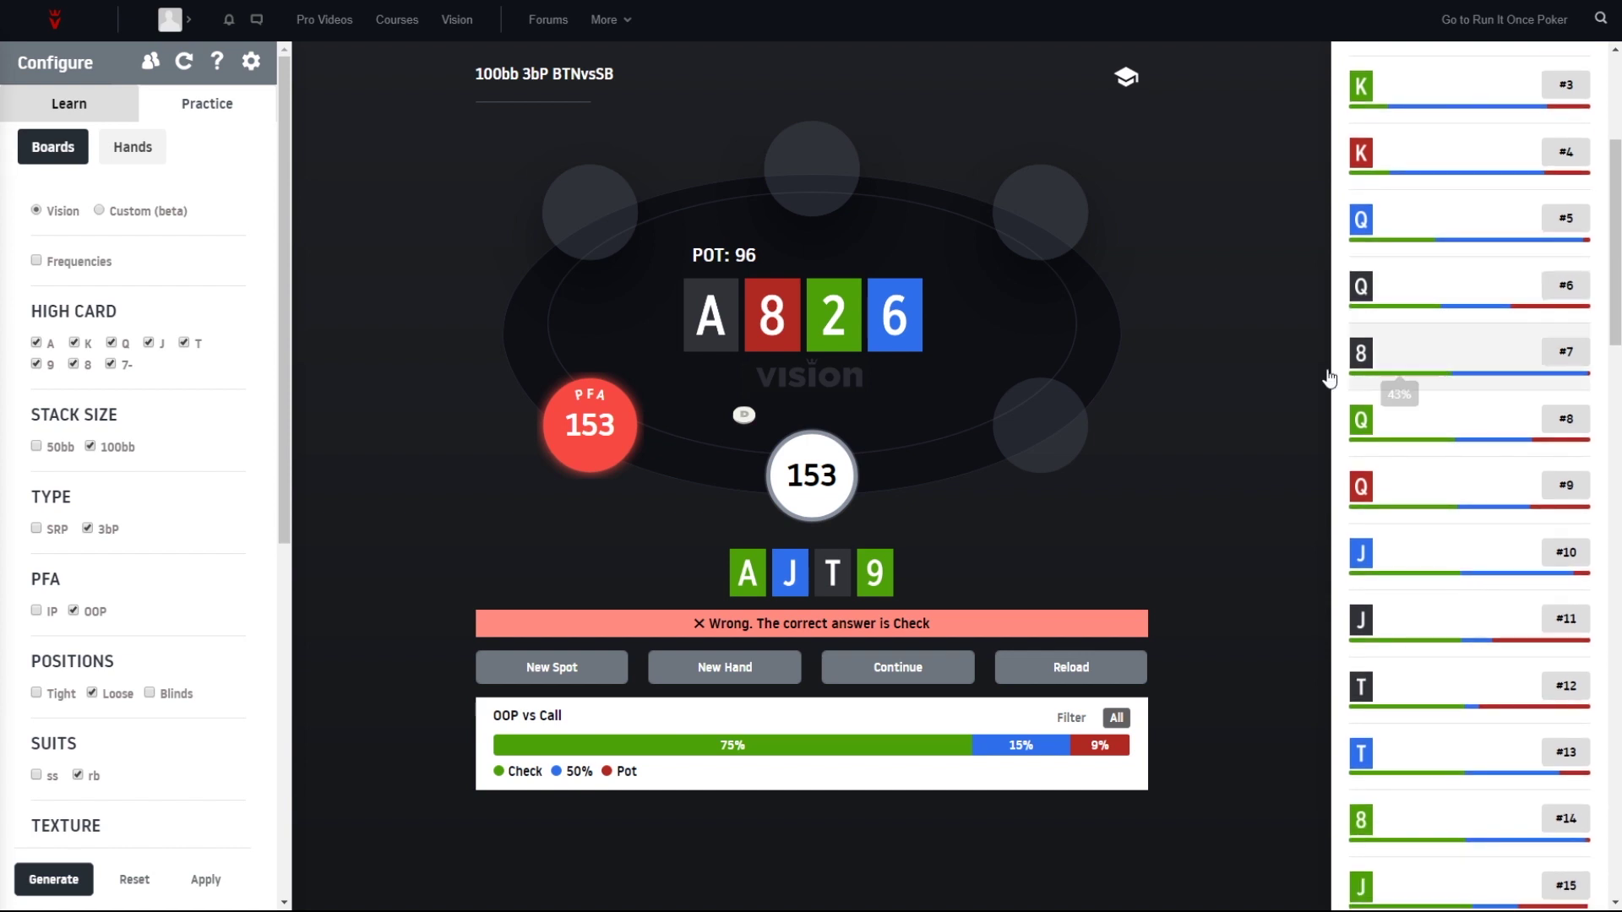
drag(1613, 336, 1609, 897)
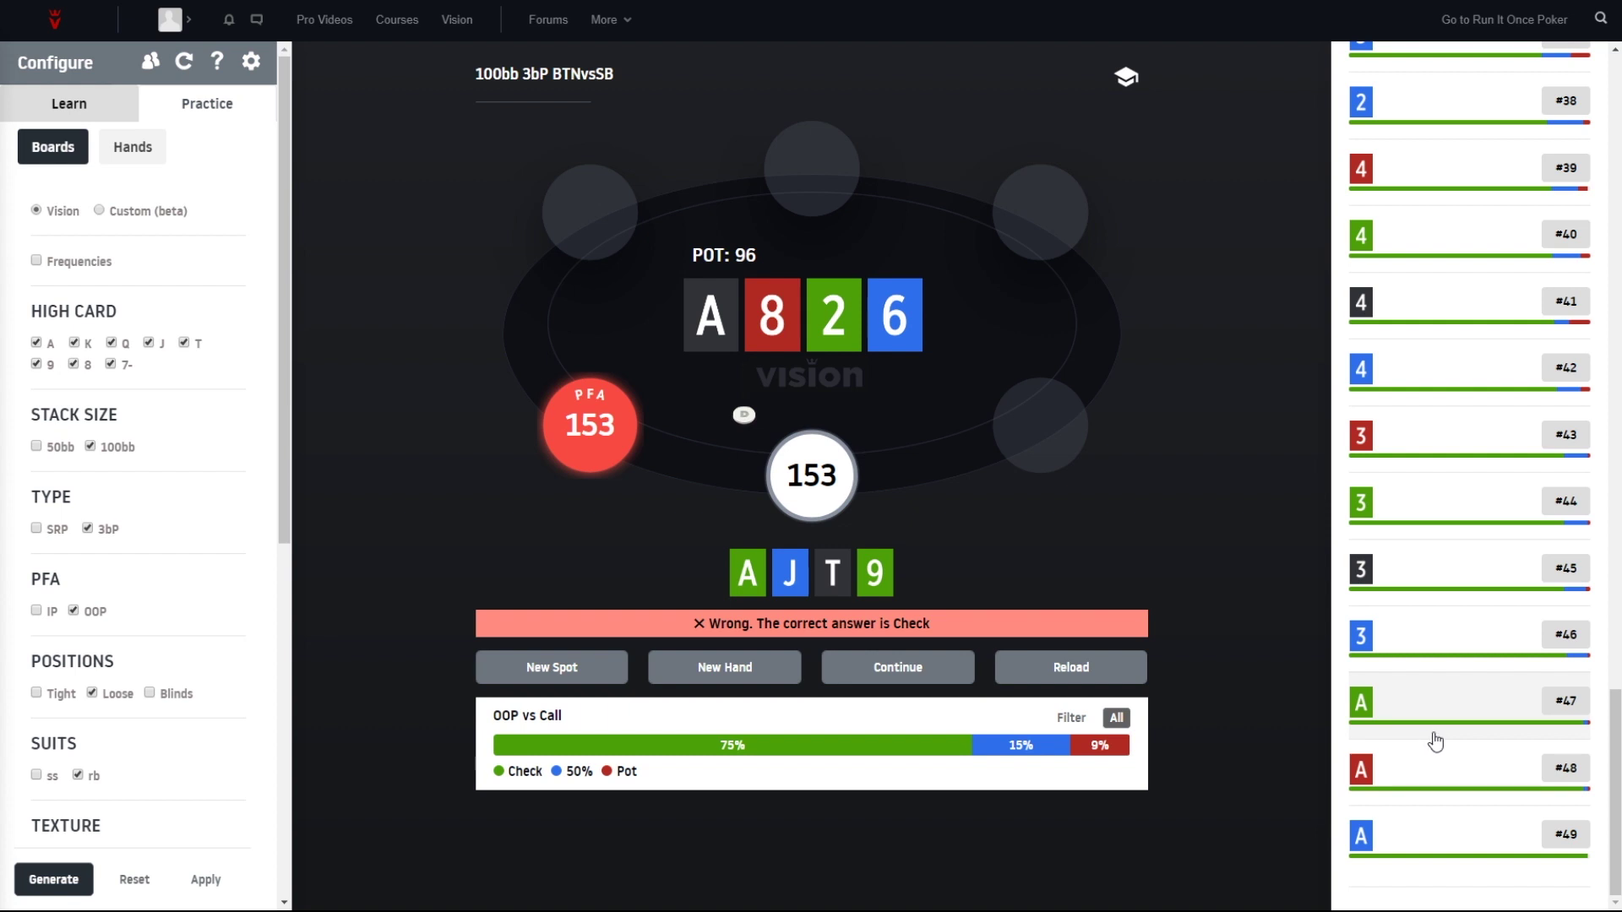
Examine the check, 50% and pot frequencies of the turn cards from the lowest-ranked back to the highest-ranked
mouse_move(1423, 733)
scroll(1442, 698, up, 1)
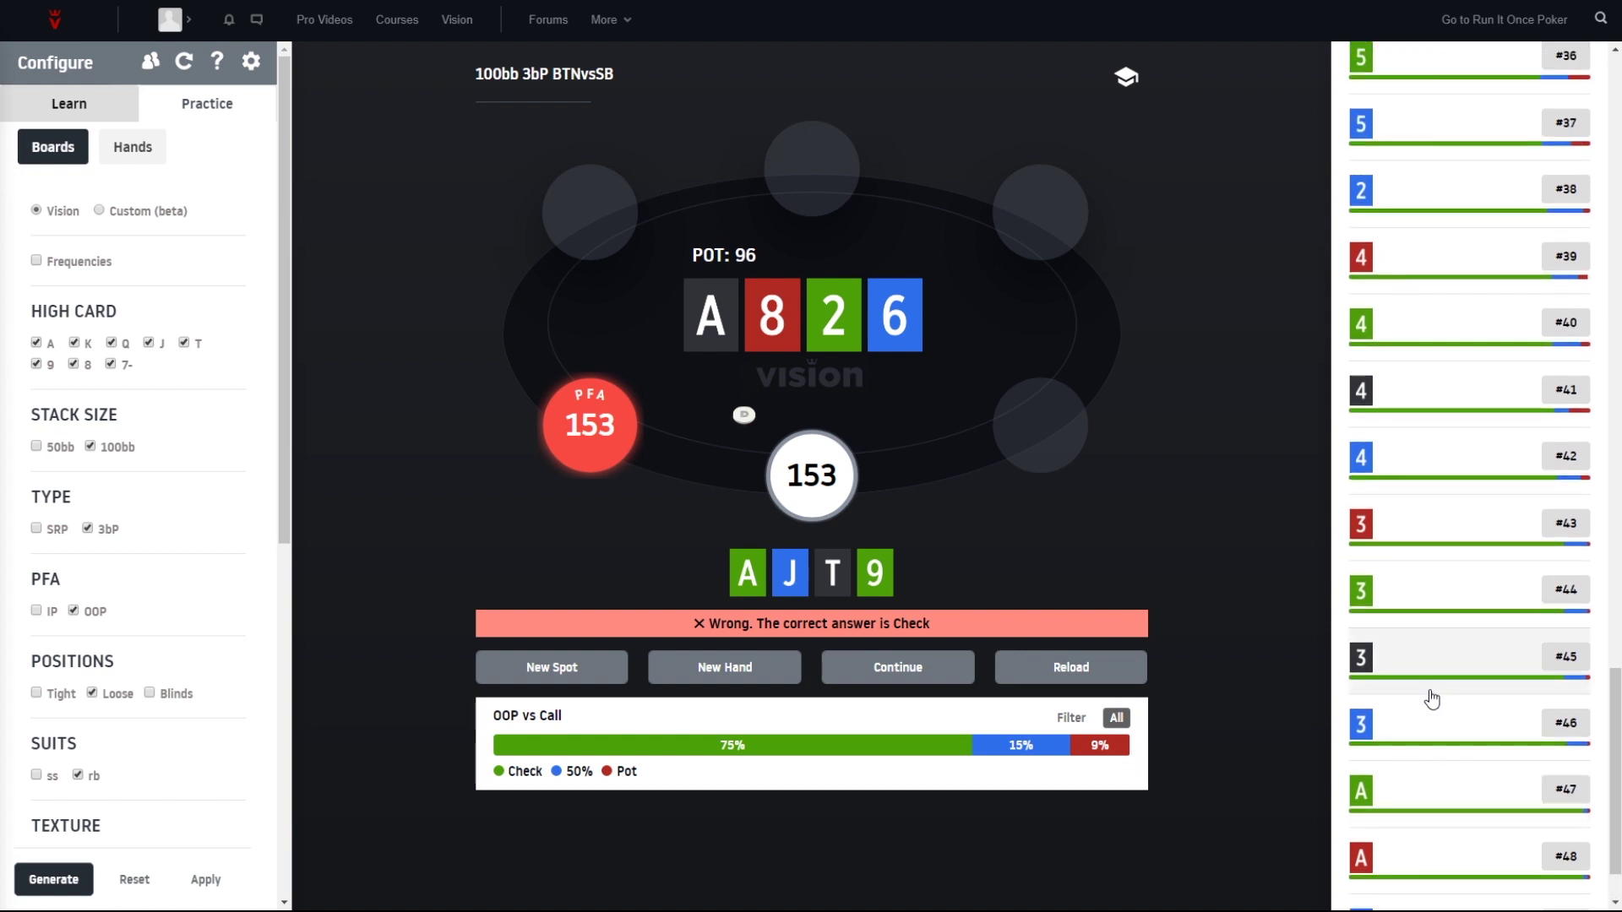
scroll(1419, 684, up, 2)
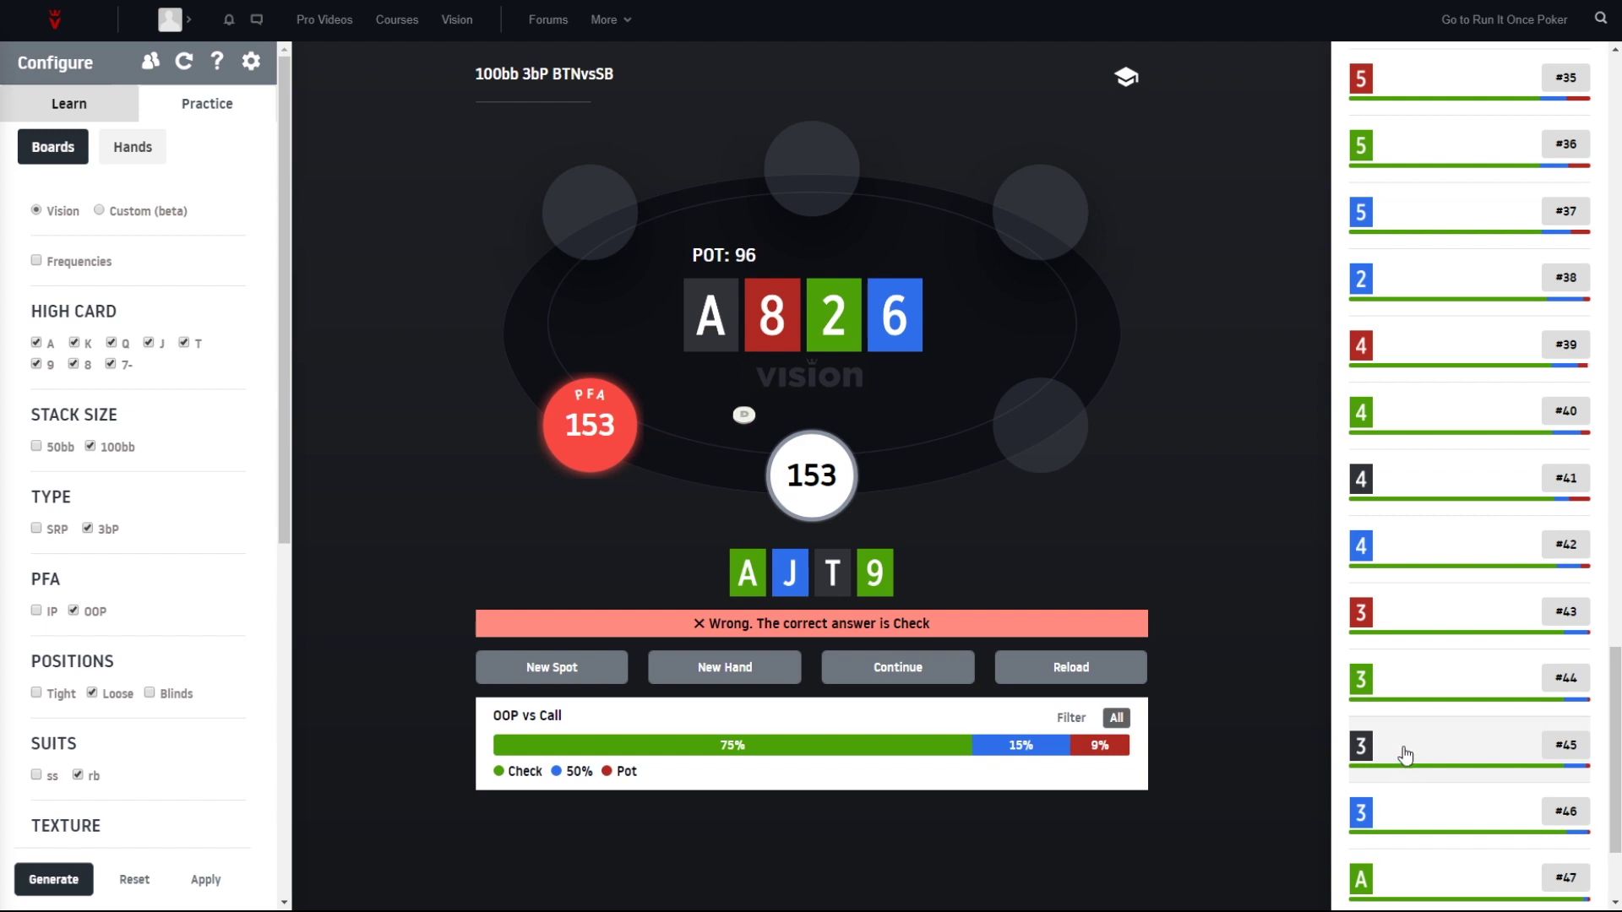
scroll(1422, 550, up, 1)
scroll(1427, 541, up, 1)
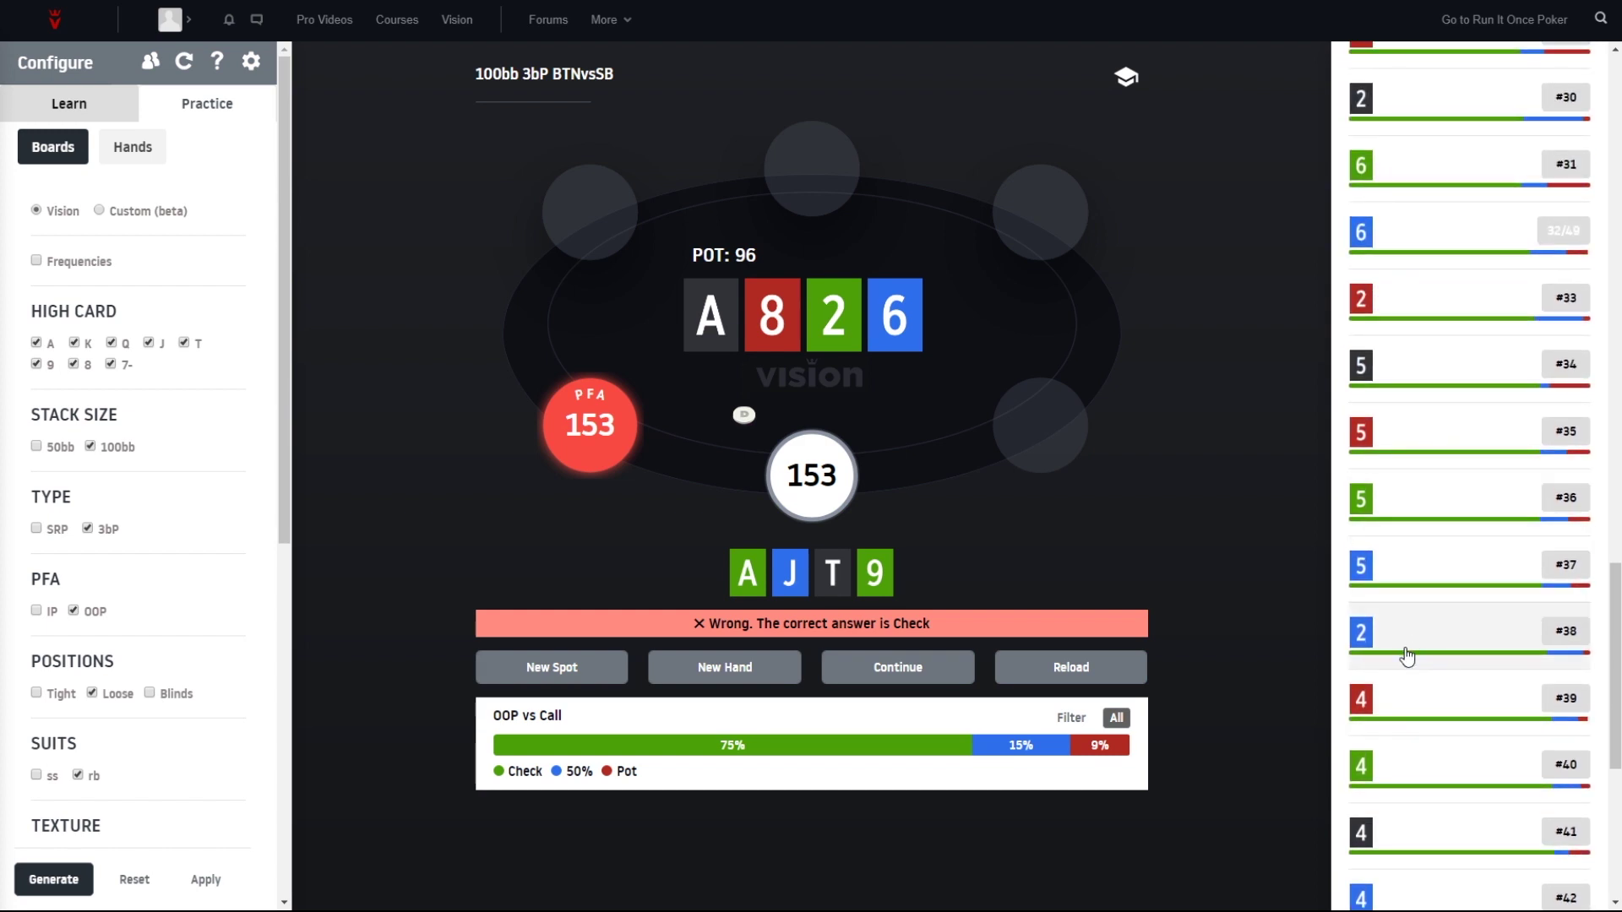
scroll(1407, 652, up, 3)
scroll(1408, 651, up, 1)
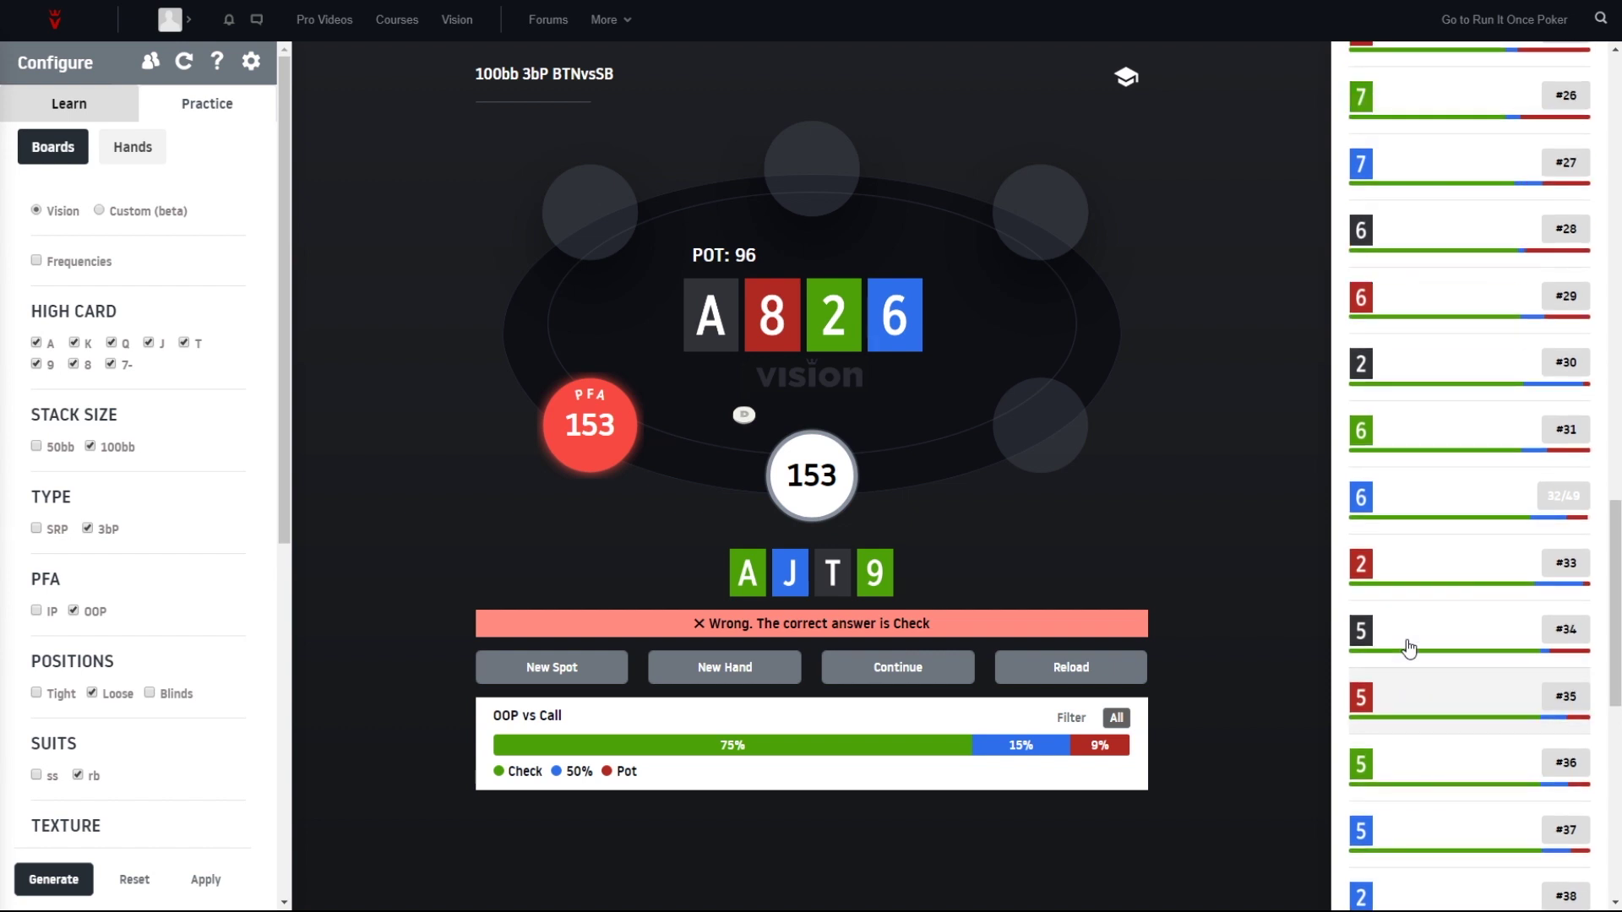
scroll(1408, 648, up, 2)
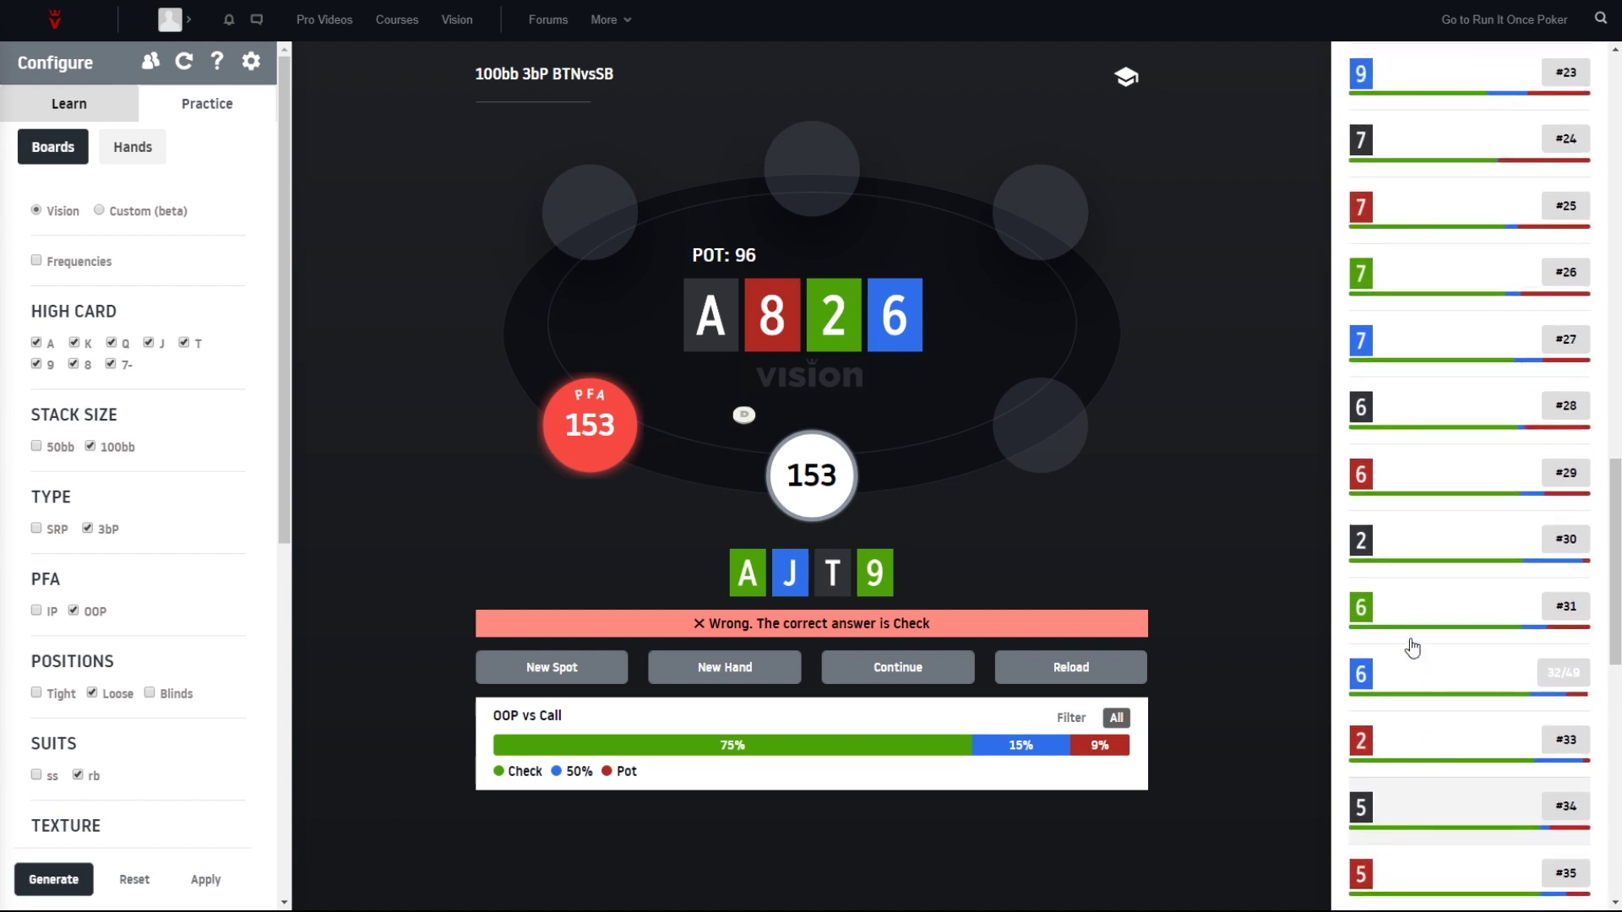
scroll(1413, 648, up, 4)
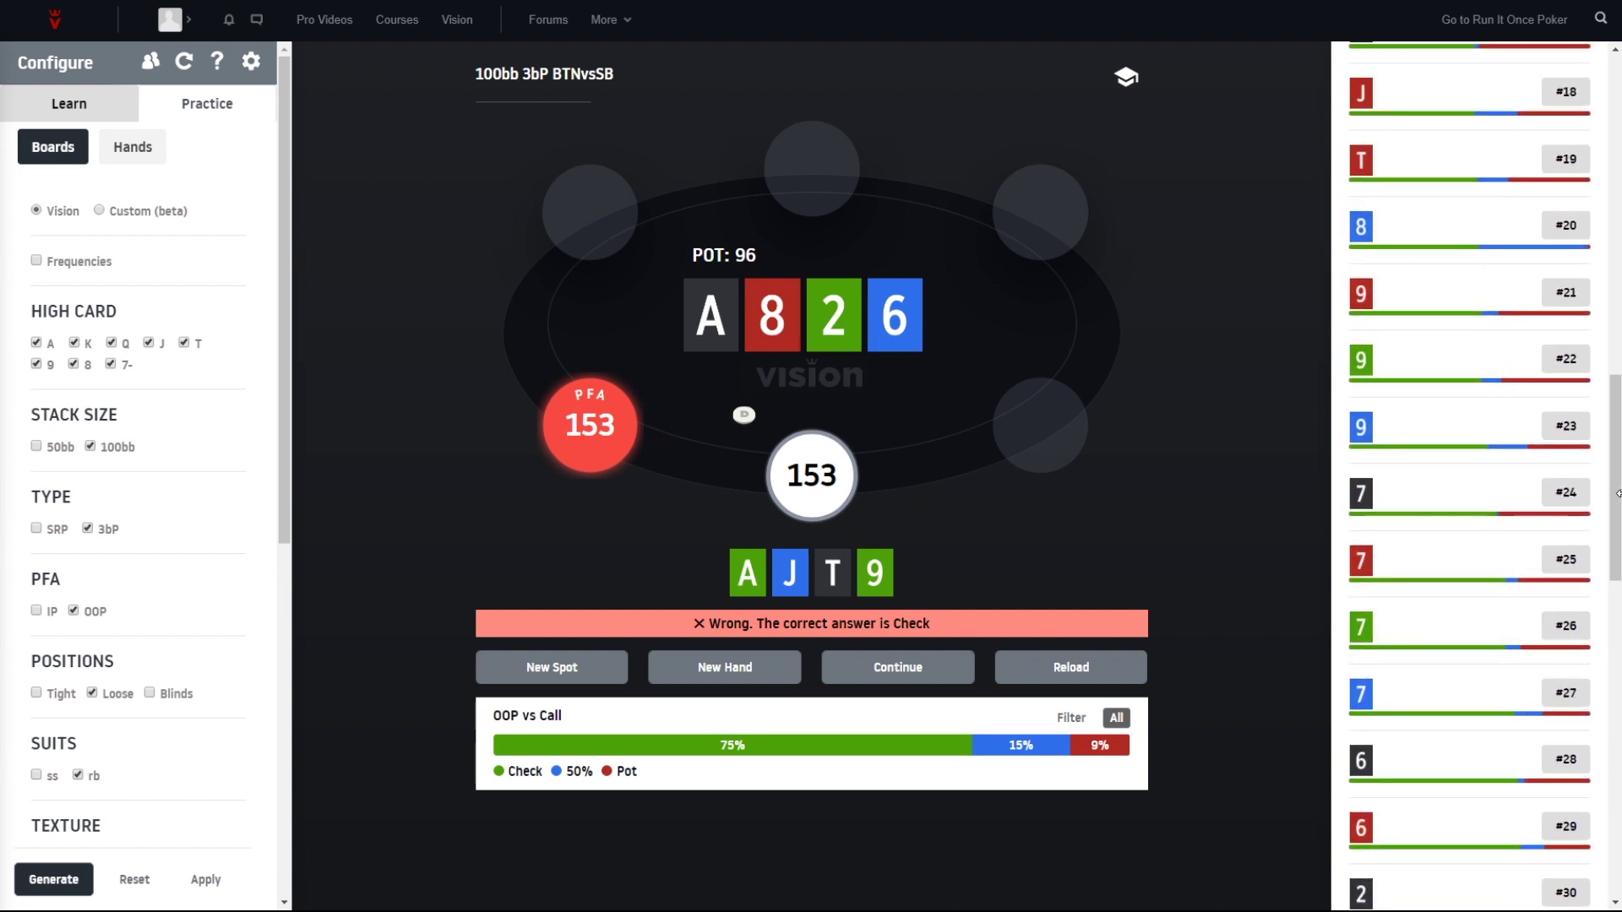
scroll(1618, 475, up, 2)
scroll(1617, 476, up, 4)
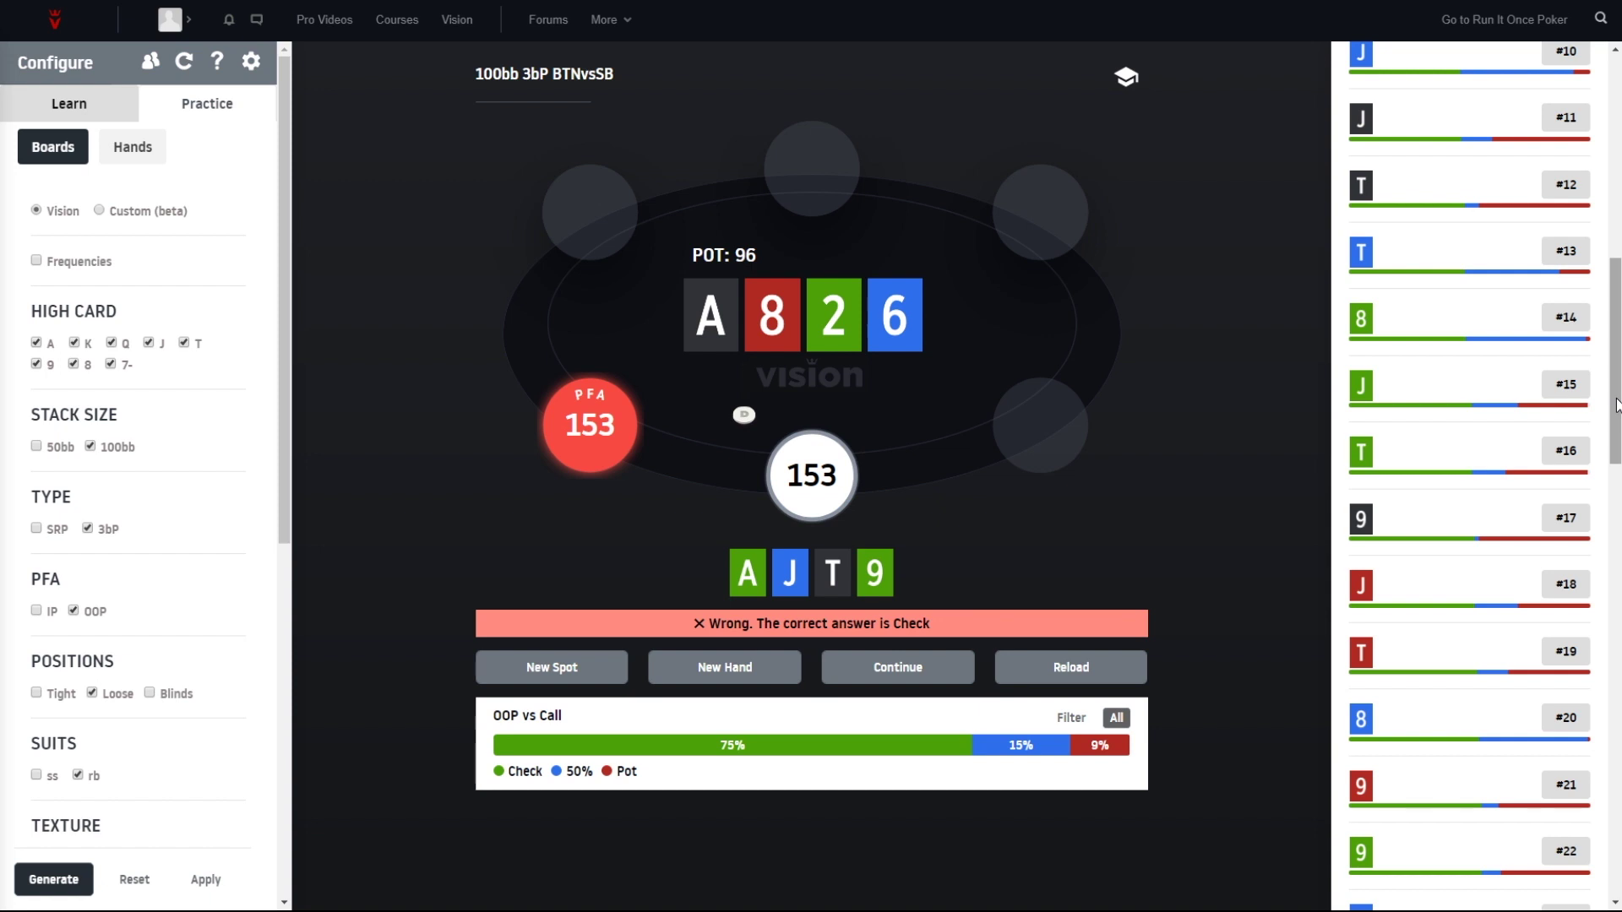
drag(1616, 405, 1612, 203)
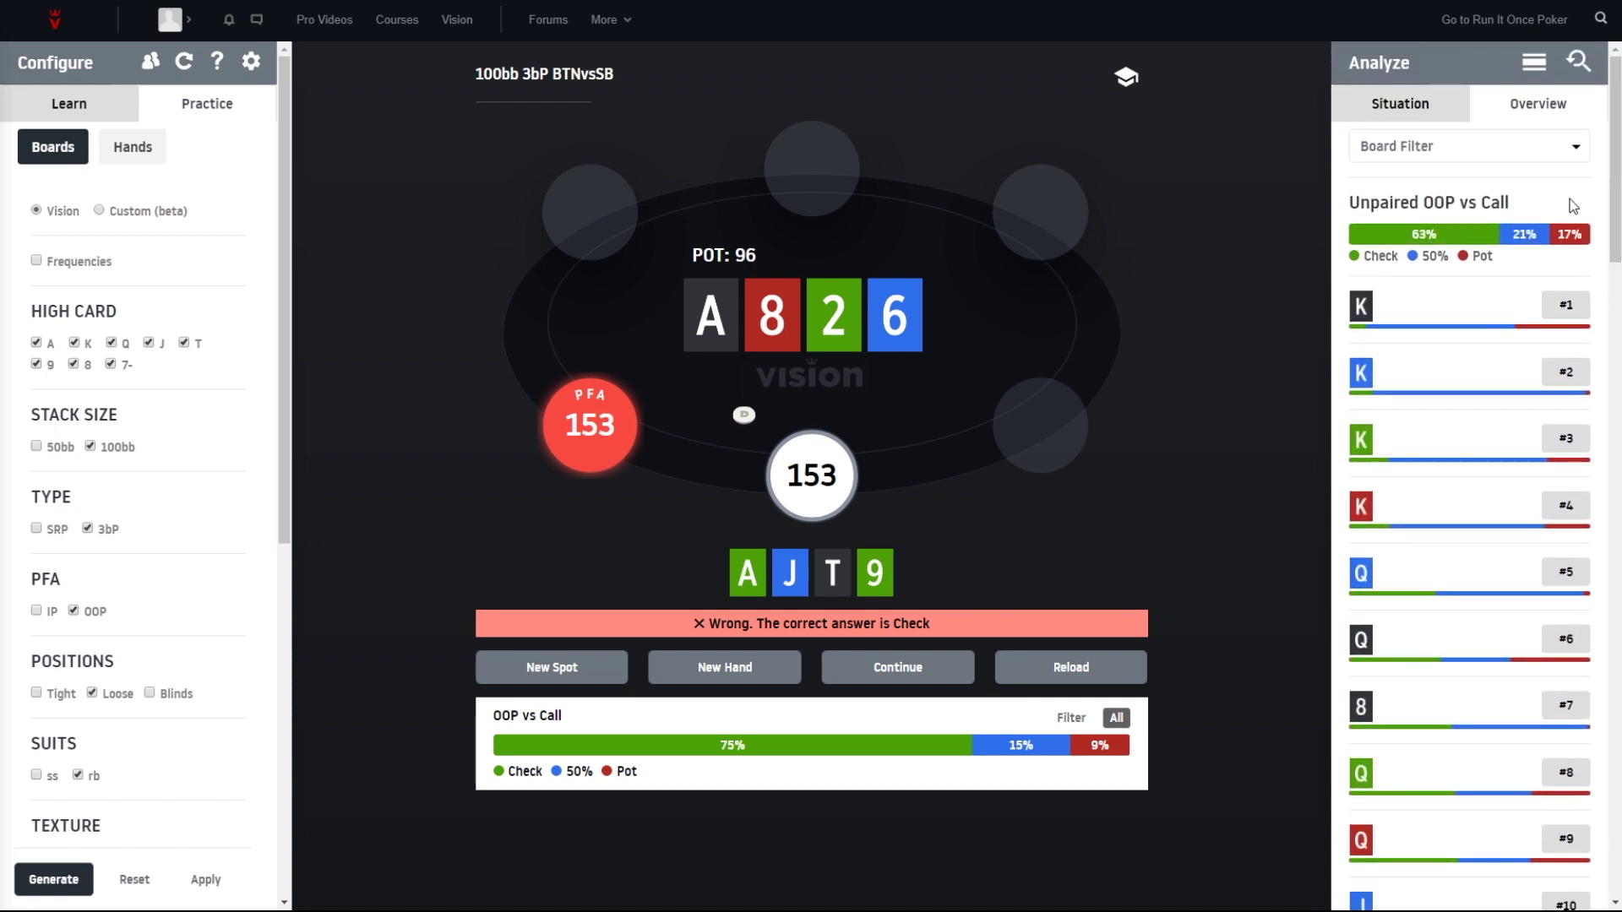
mouse_move(1513, 336)
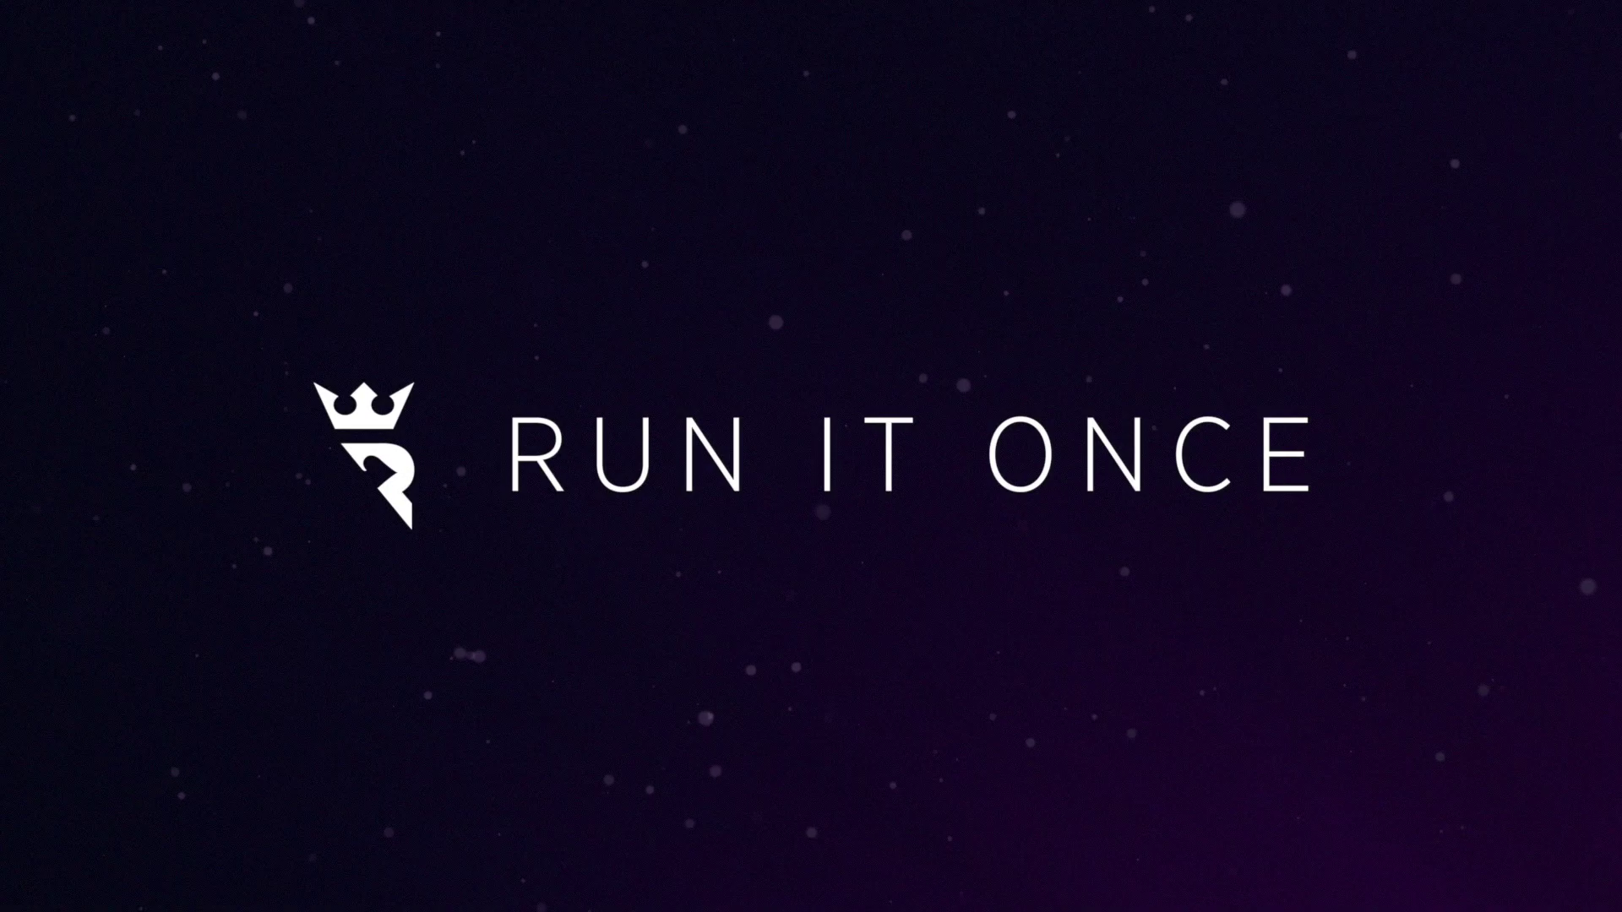